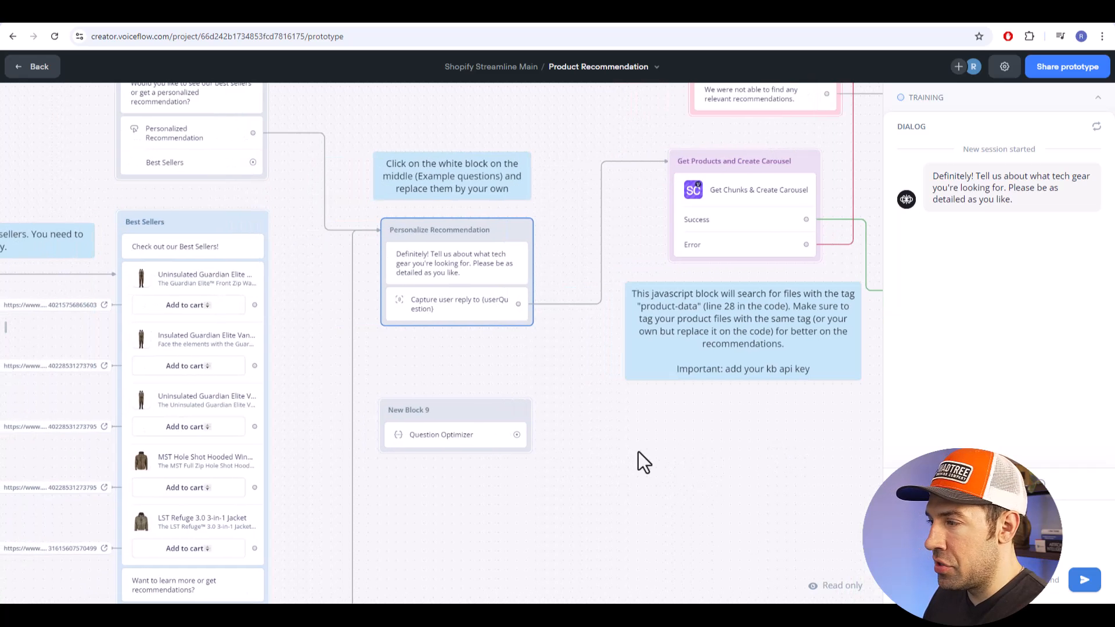
Submit a request for a laptop within a limited budget in the Product Recommendation test chat and read the reply.
drag(577, 391, 596, 413)
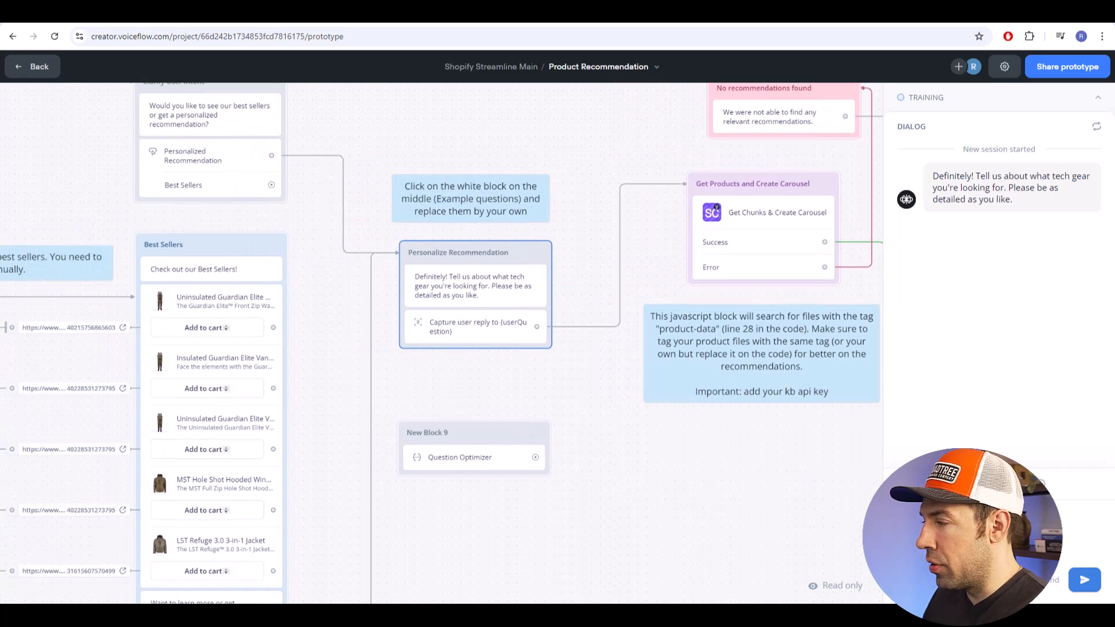
key(Return)
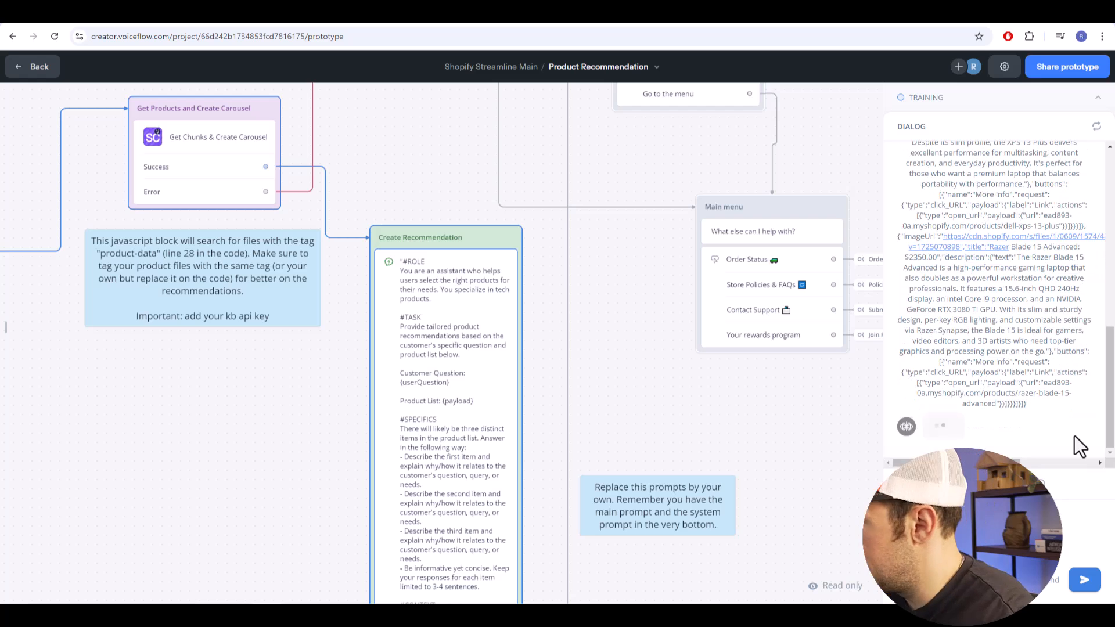
scroll(1113, 360, up, 5)
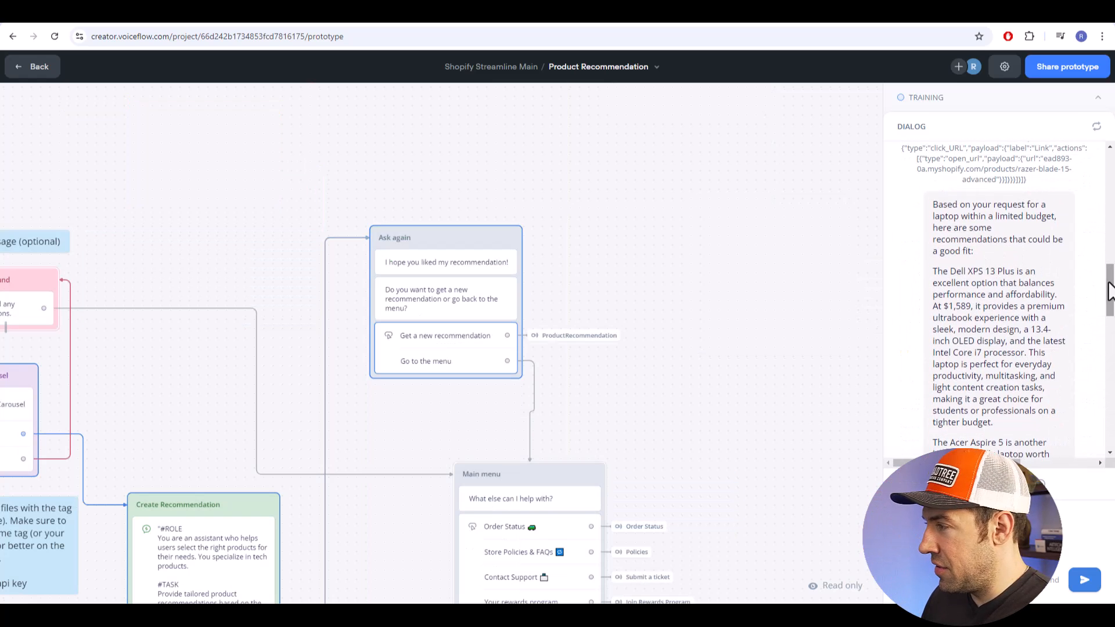
scroll(957, 248, down, 1)
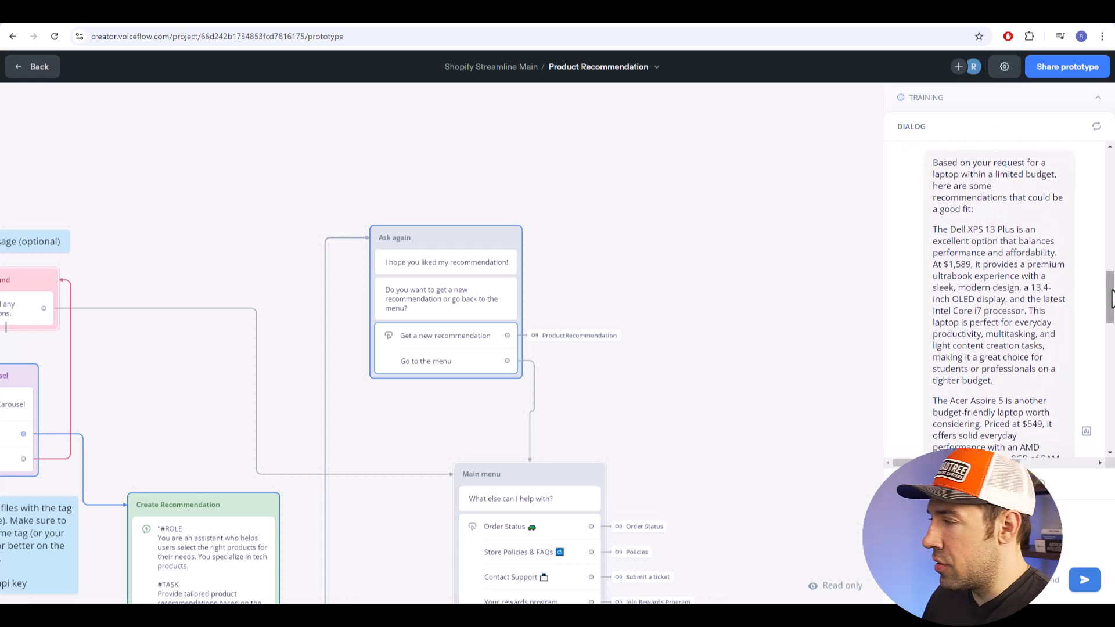
scroll(958, 238, down, 5)
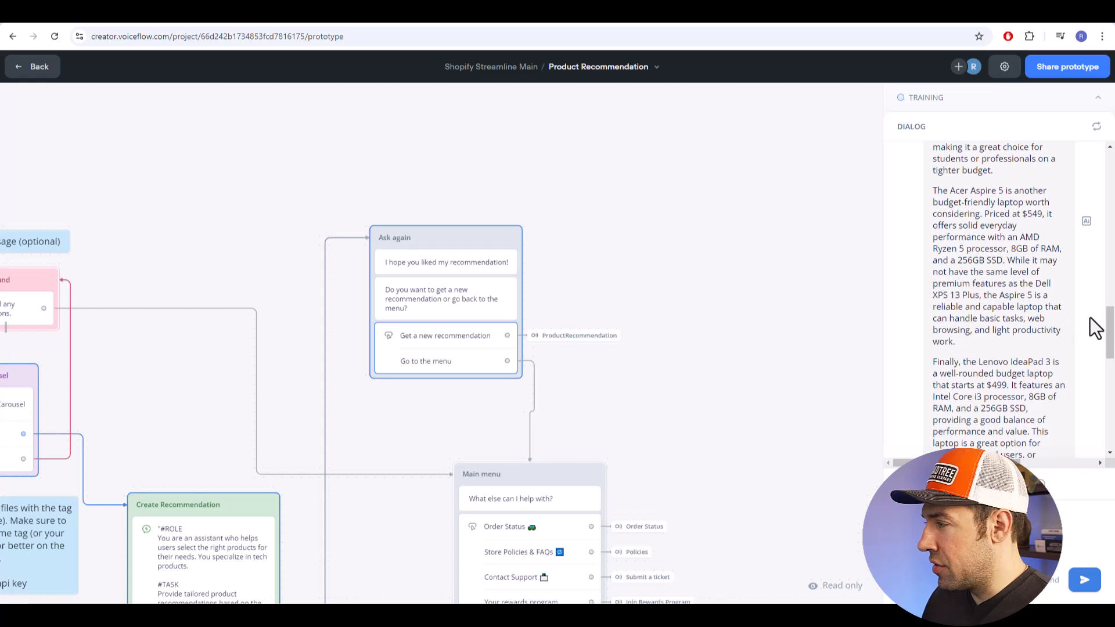
drag(1105, 325, 1110, 400)
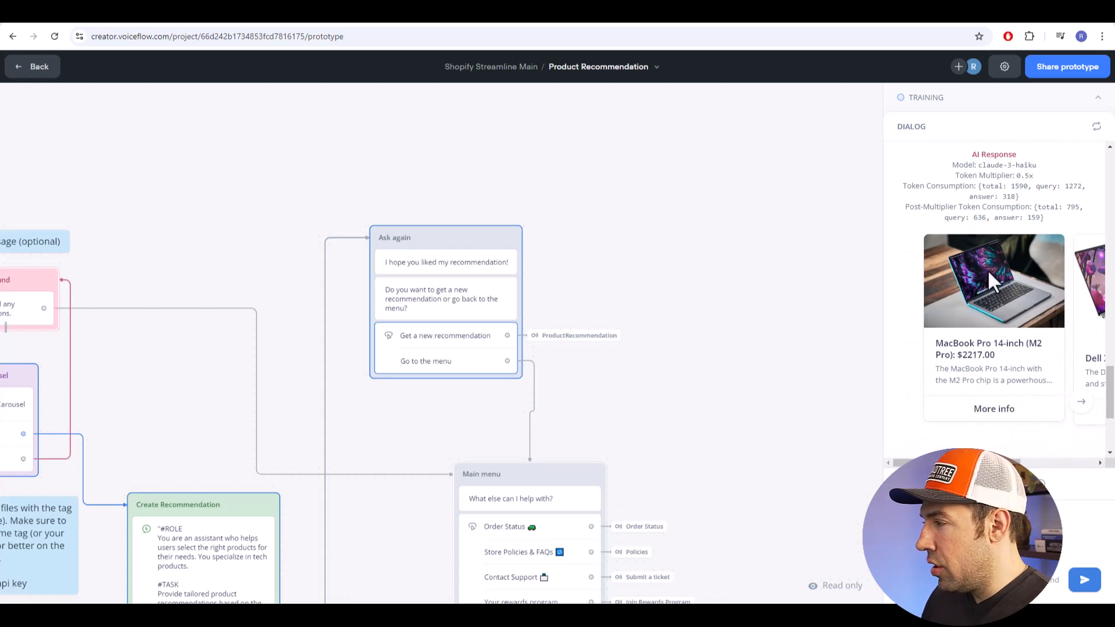
Browse the recommended laptop carousel and check the store link behind the Dell XPS 13 Plus card.
click(1080, 405)
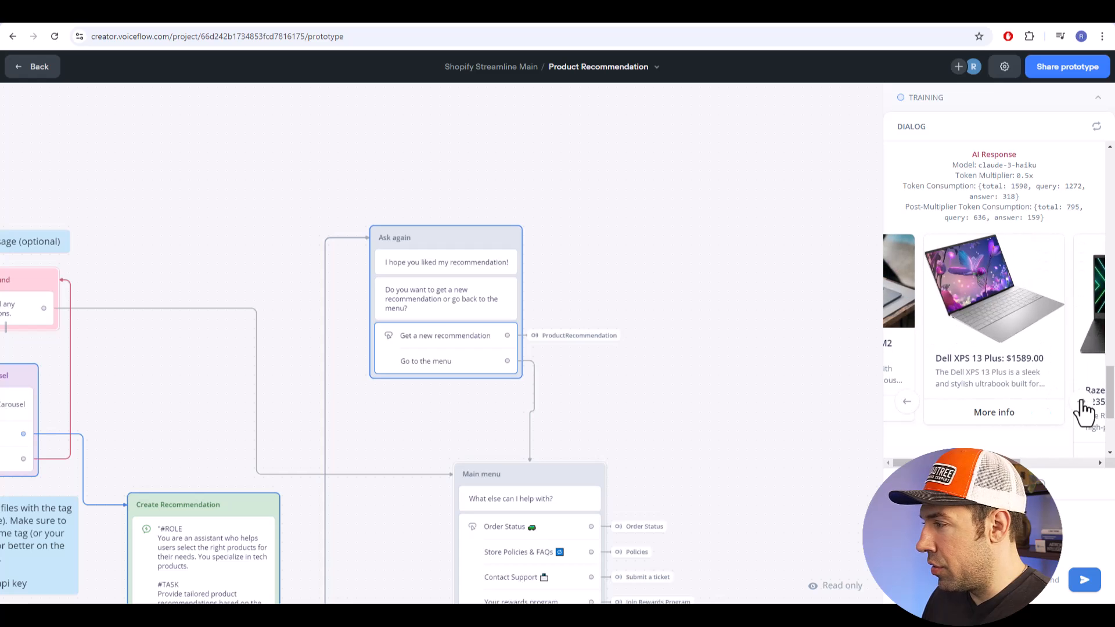
click(1081, 406)
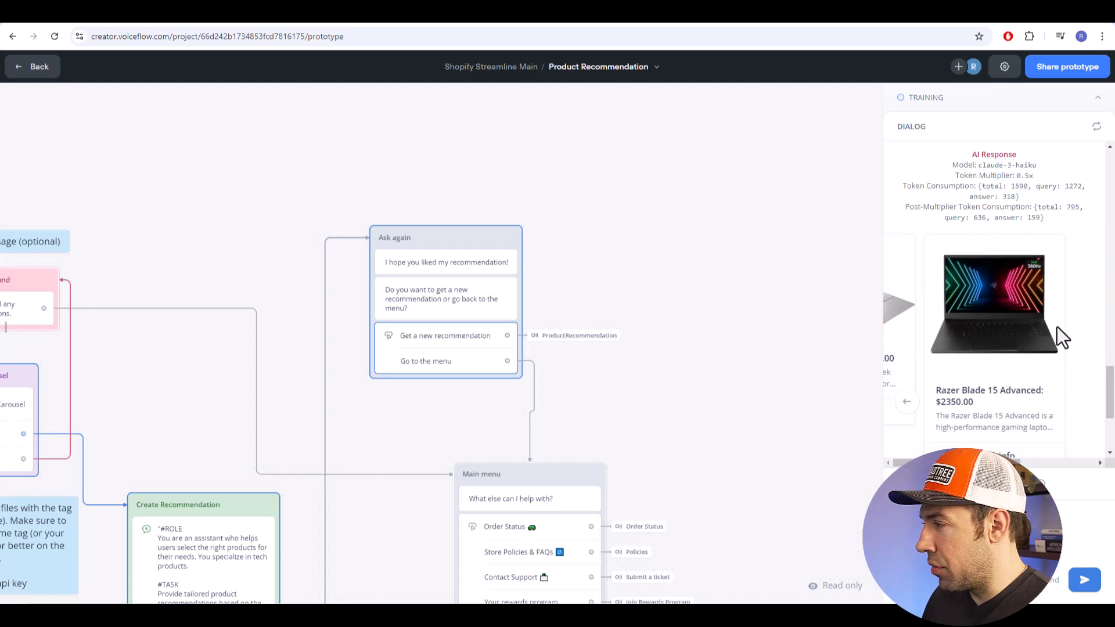
click(908, 404)
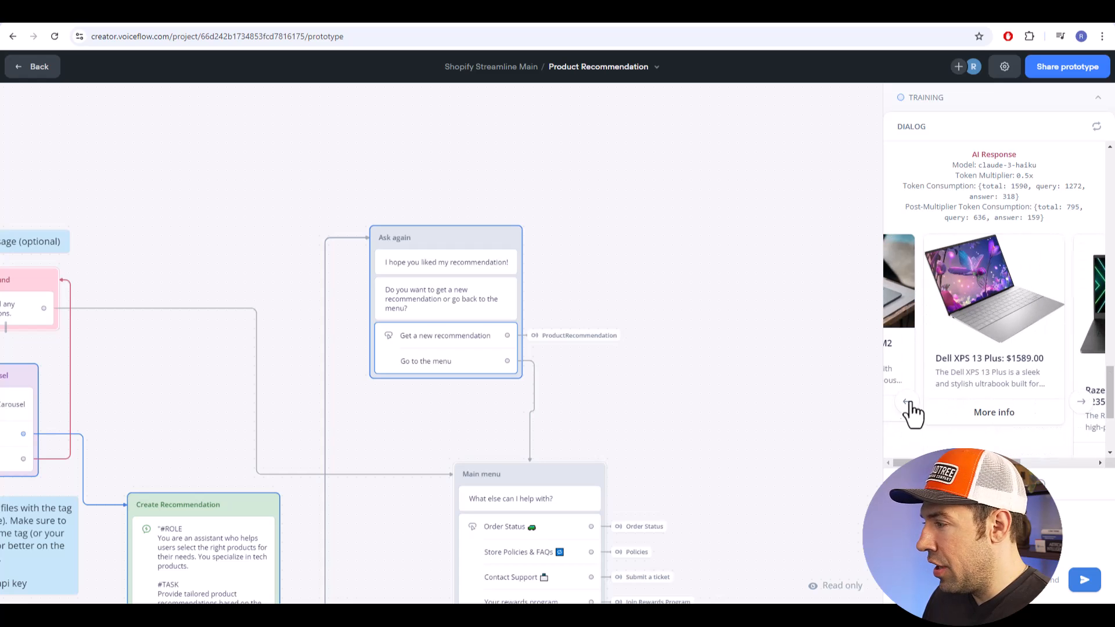
click(977, 416)
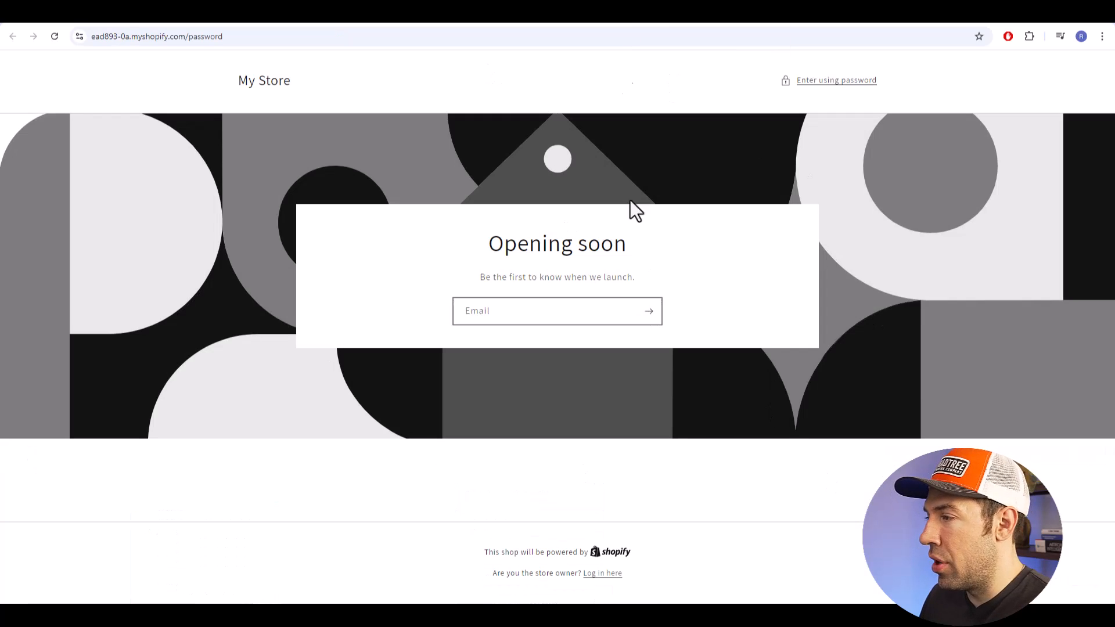
key(ctrl+w)
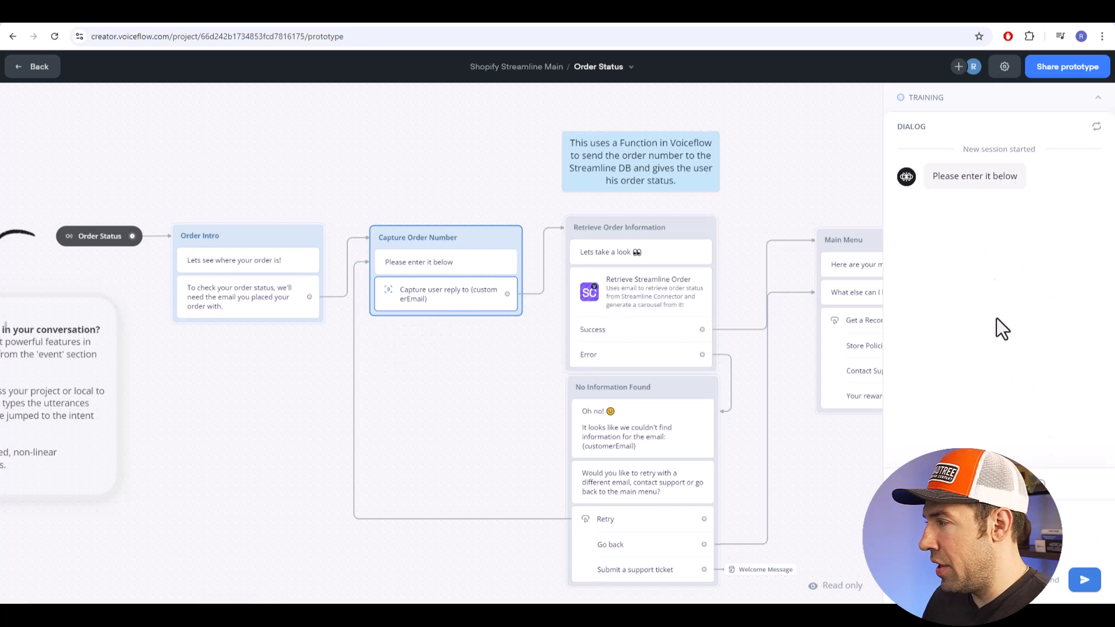
Submit the customer's email in the Order Status test chat and review the returned order and its workflow blocks.
key(Return)
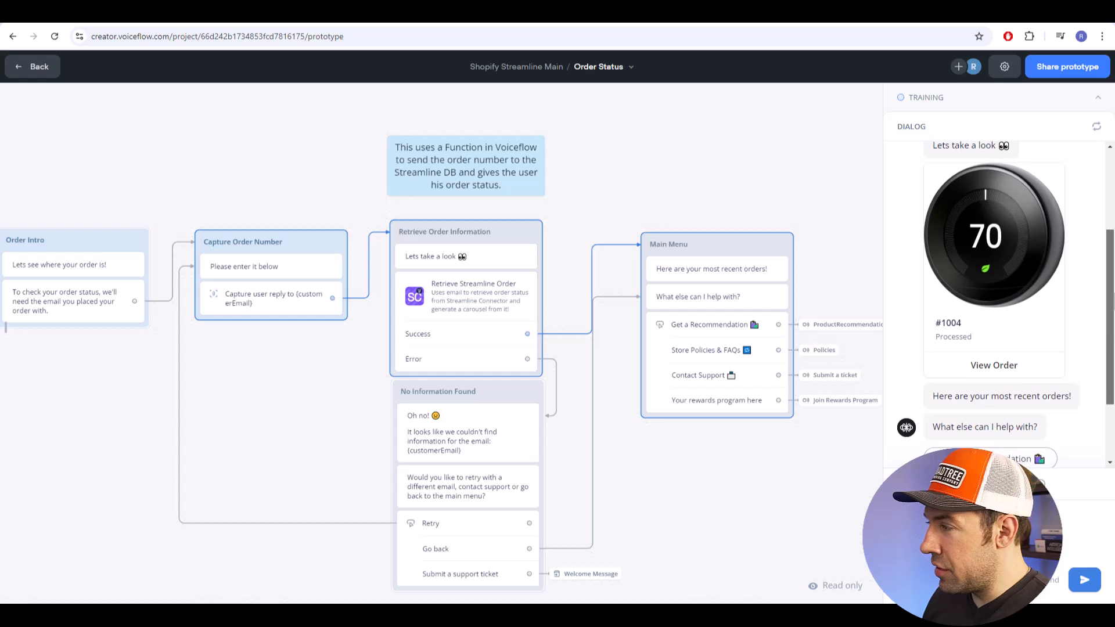
drag(1114, 356, 1110, 298)
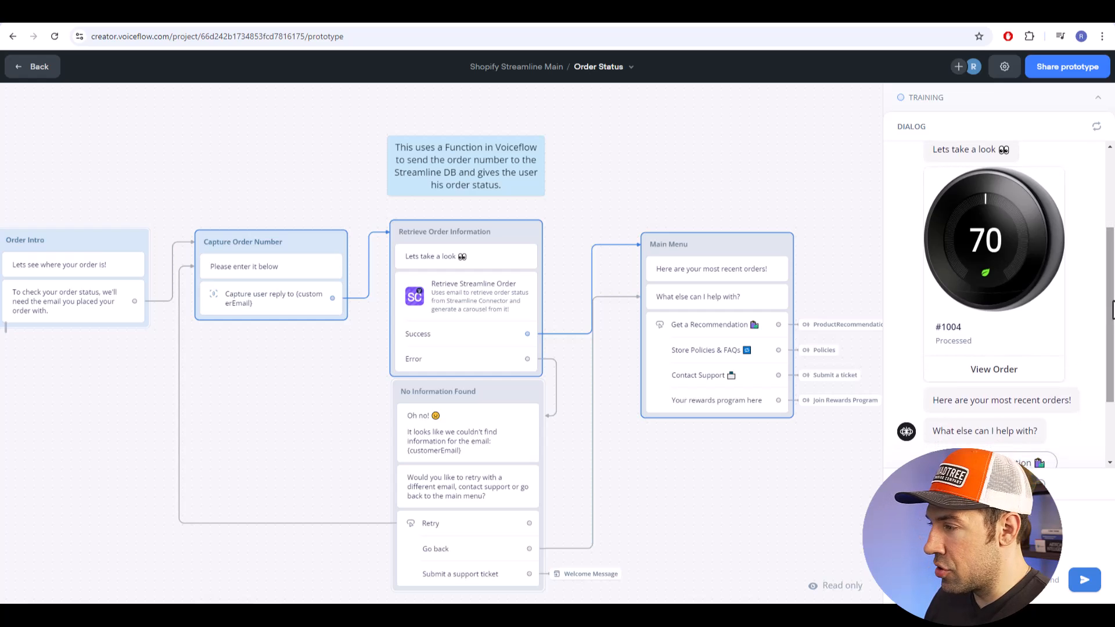
drag(678, 508, 729, 489)
drag(400, 420, 544, 464)
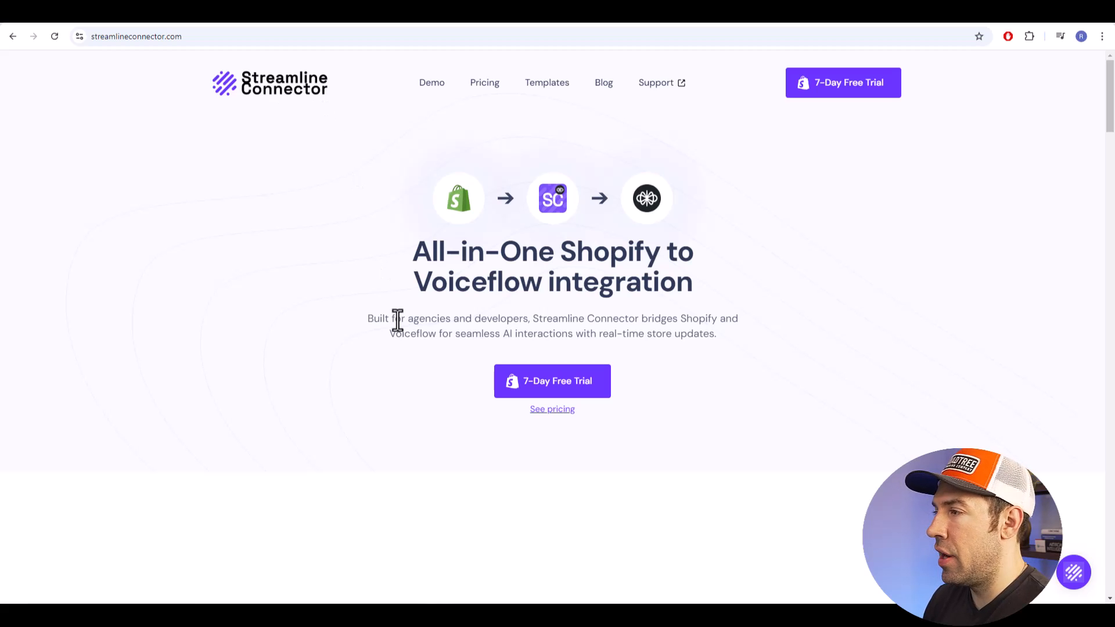
Find the free Products & Orders V3 template on the Streamline Connector site and import it into the Voiceflow workspace.
click(548, 87)
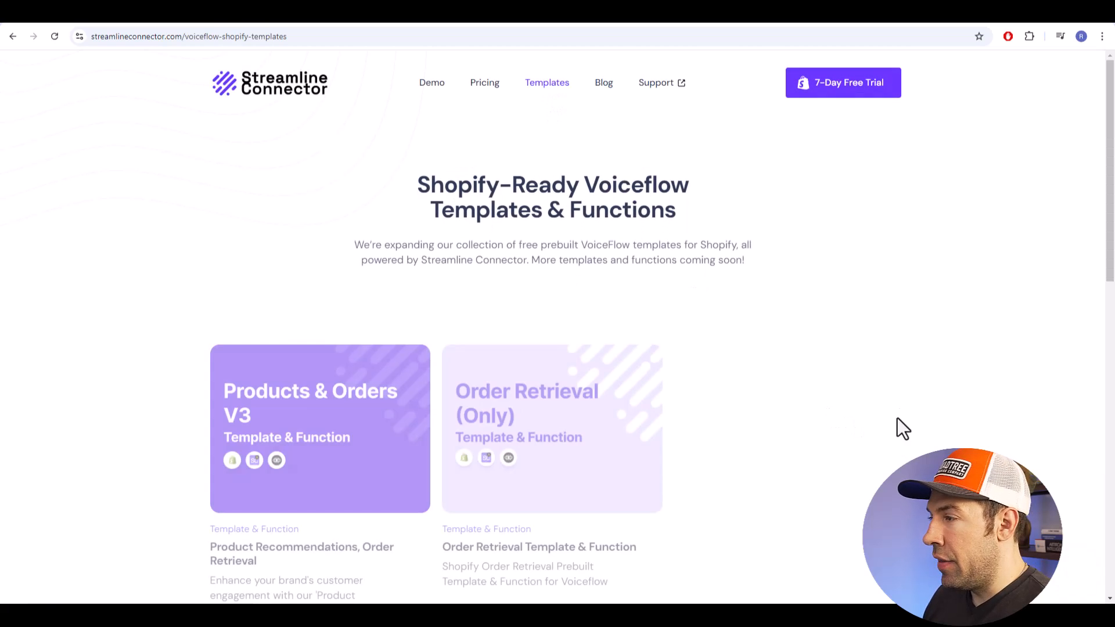
scroll(433, 325, down, 4)
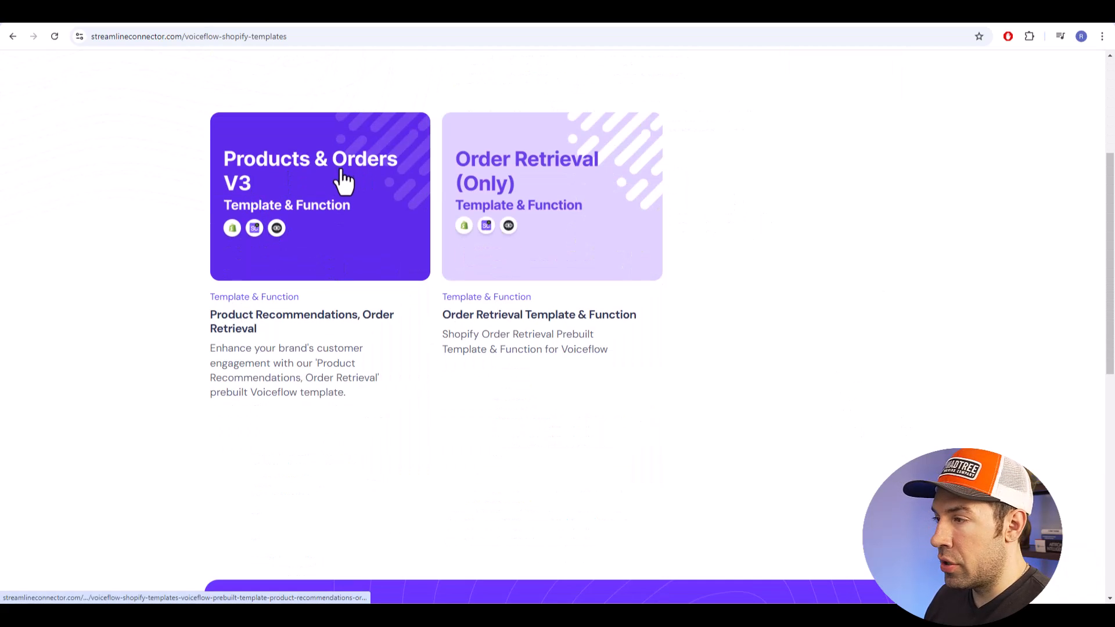
click(319, 182)
scroll(877, 155, down, 8)
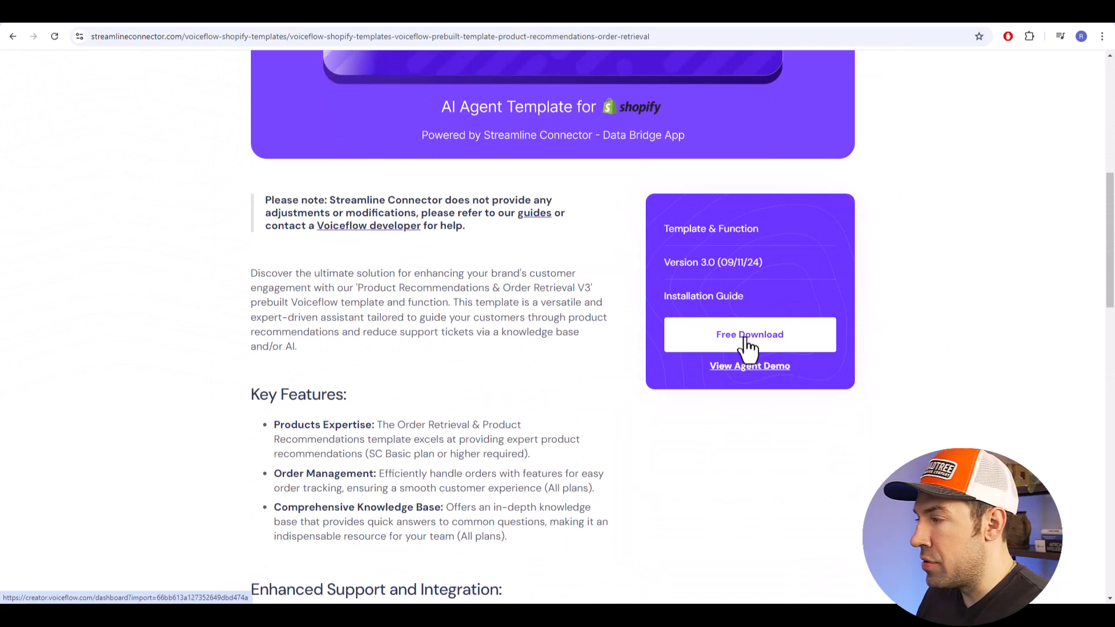
click(734, 343)
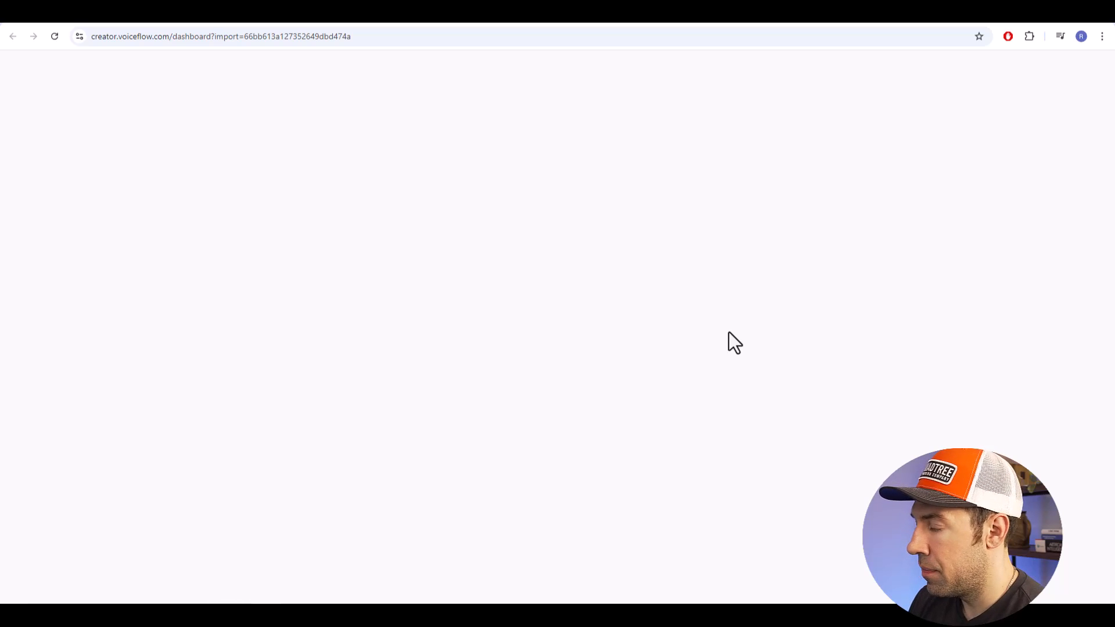
mouse_move(497, 428)
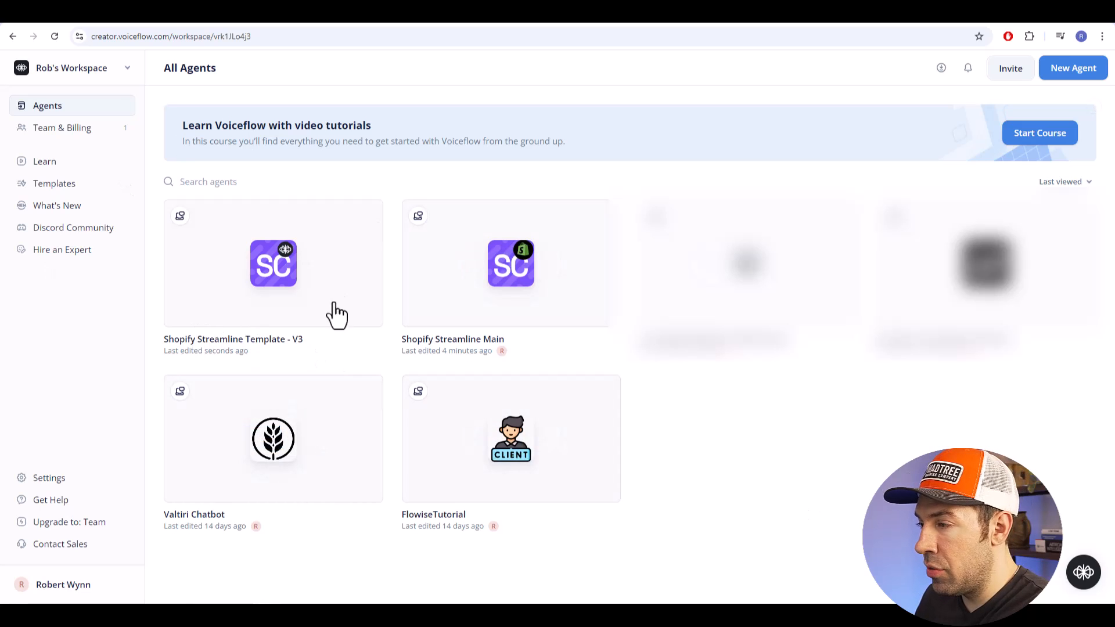
Switch to the Shopify admin, open the Streamline-Connector-Voiceflow app and start connecting a new AI assistant.
mouse_move(405, 230)
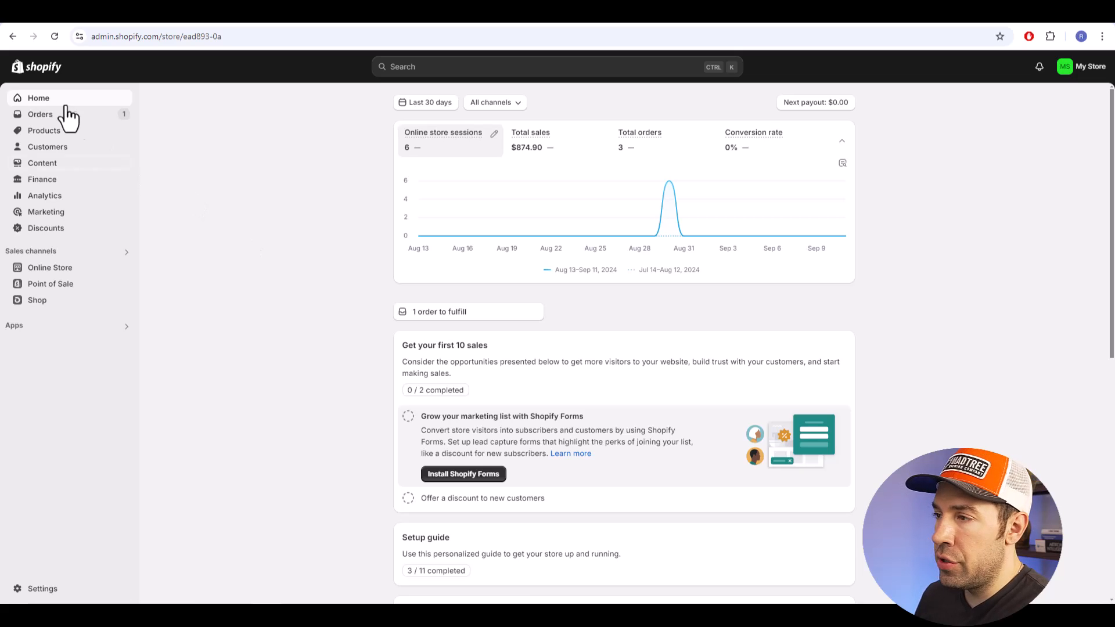
click(16, 330)
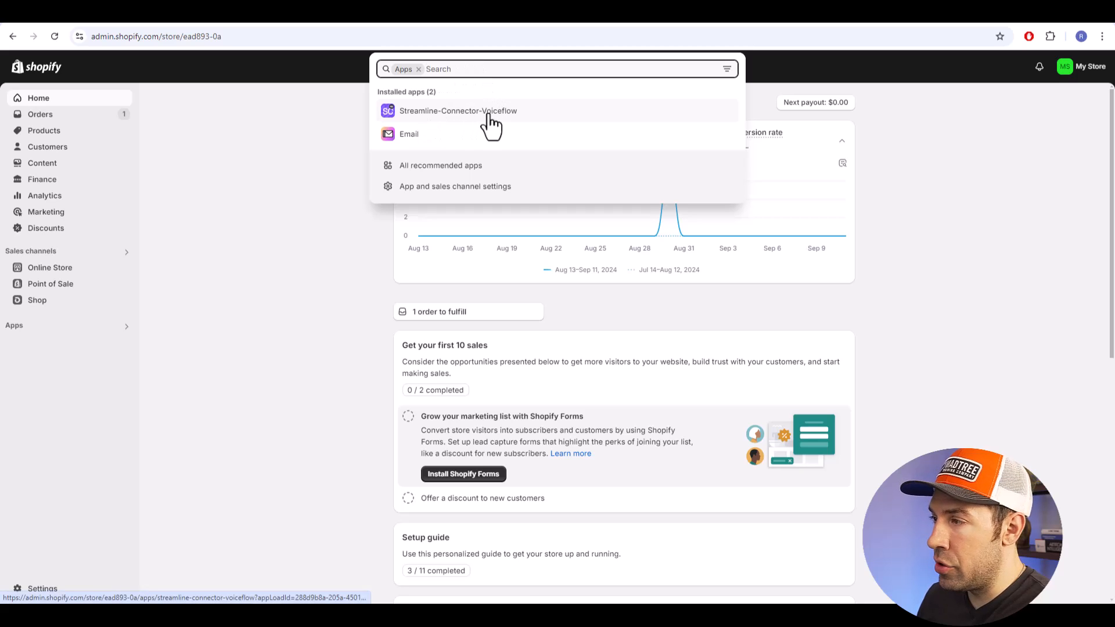
click(442, 111)
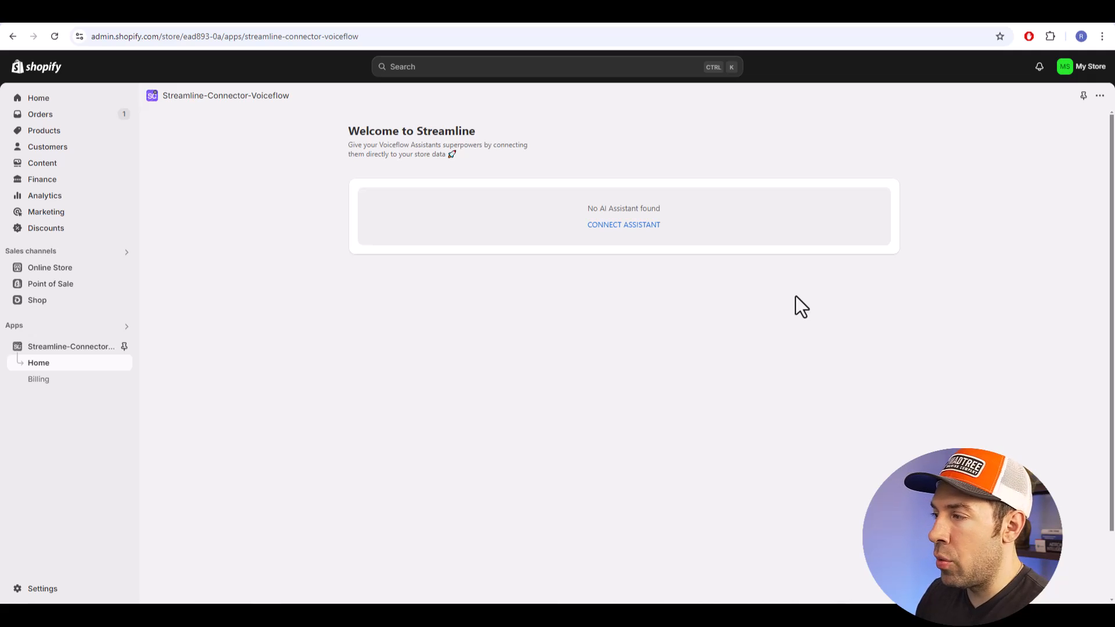
click(617, 226)
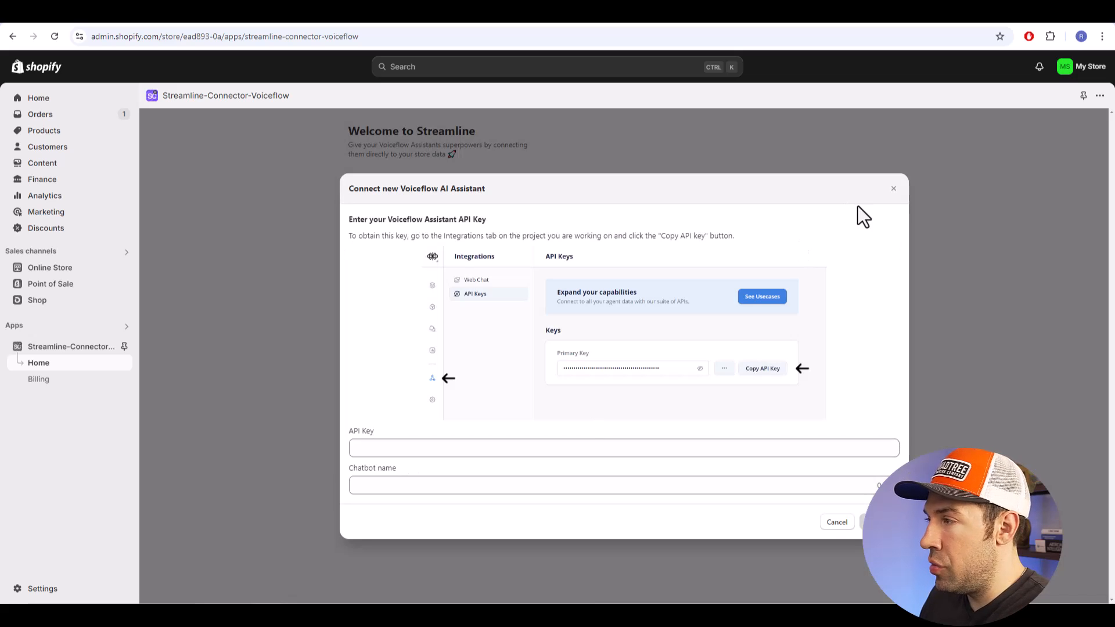
Switch to Voiceflow, open the Shopify Streamline Template - V3 agent and copy its primary API key.
click(772, 24)
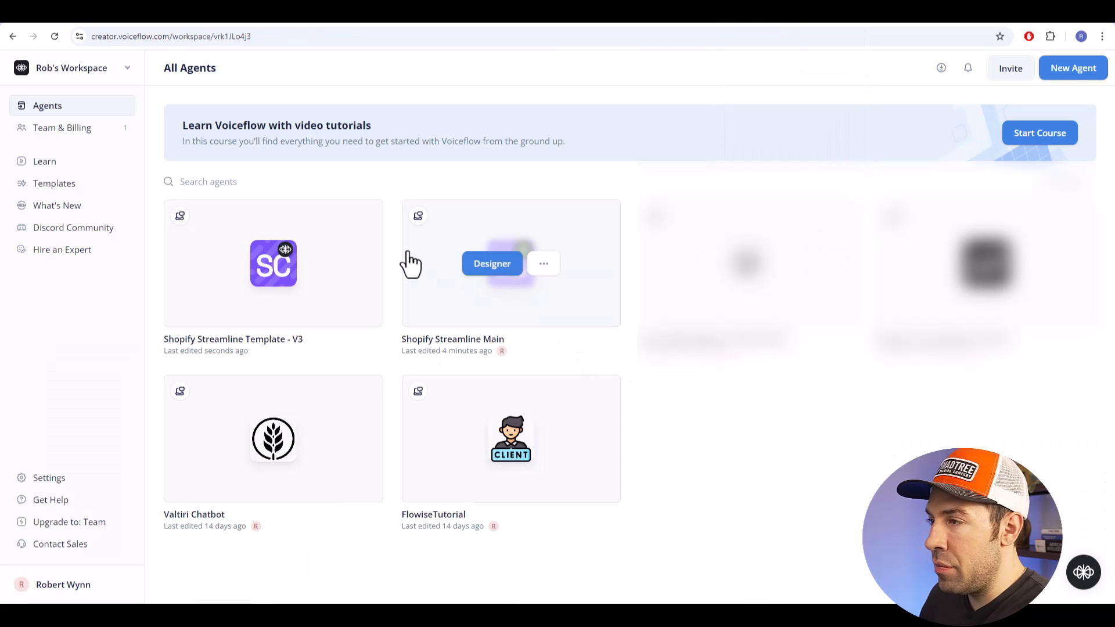
mouse_move(281, 283)
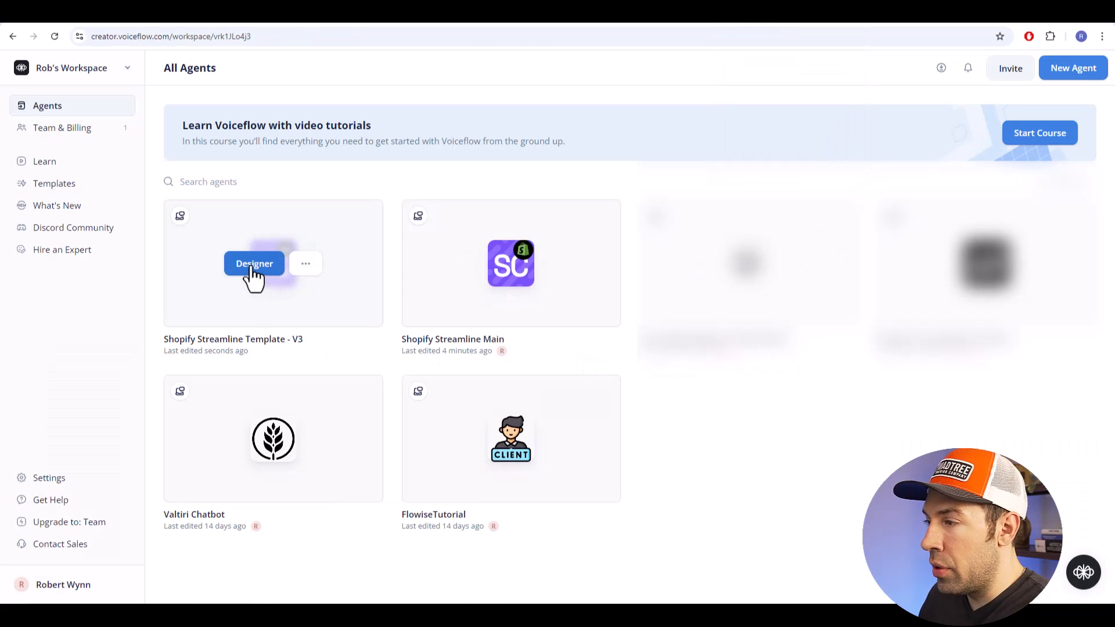
click(254, 265)
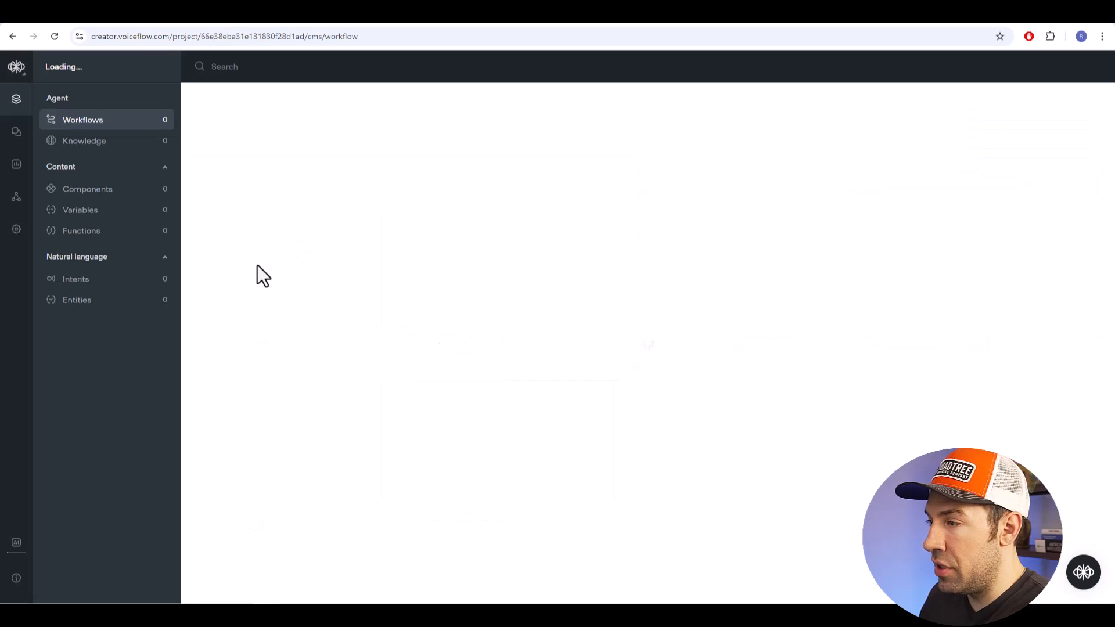
click(17, 201)
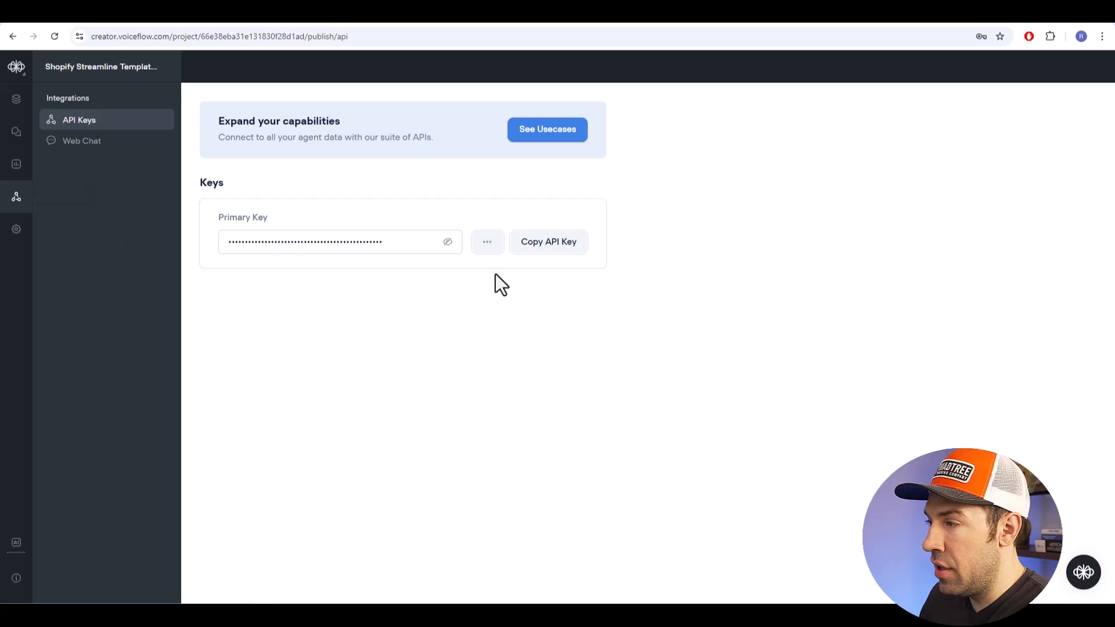
click(546, 244)
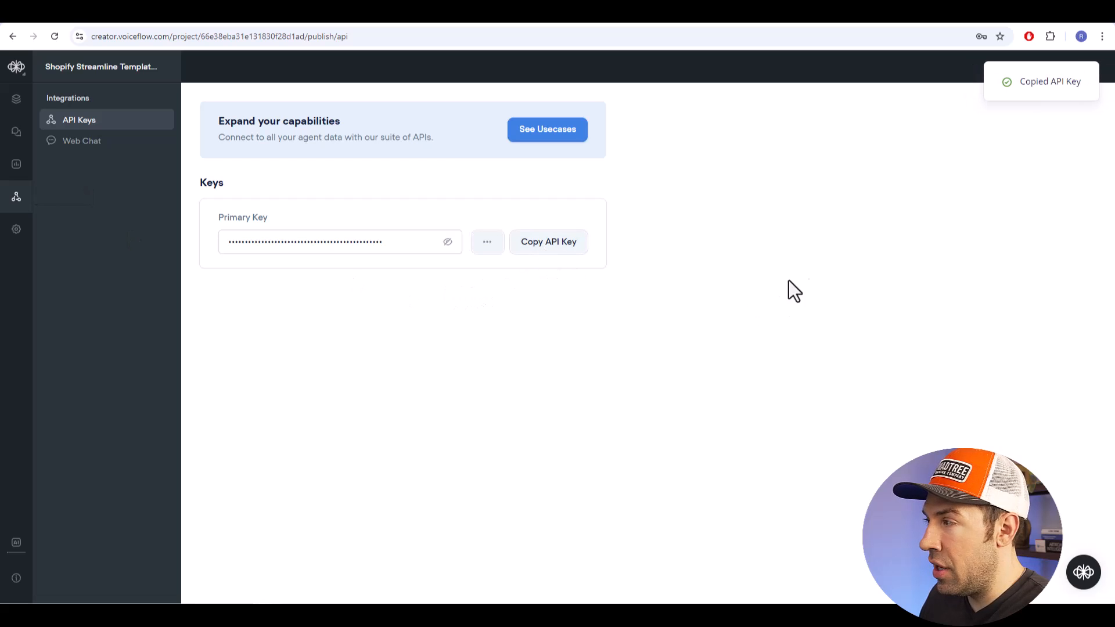
Back in the Shopify app, paste the assistant's API key, name the chatbot "SC Tutorial" and connect it.
click(934, 17)
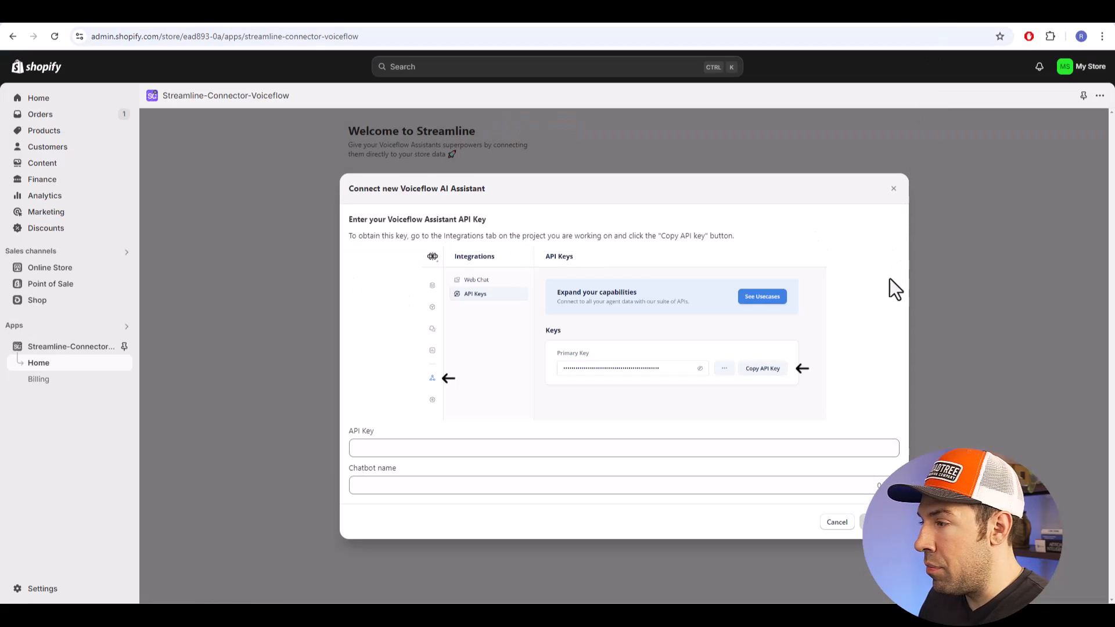
click(382, 447)
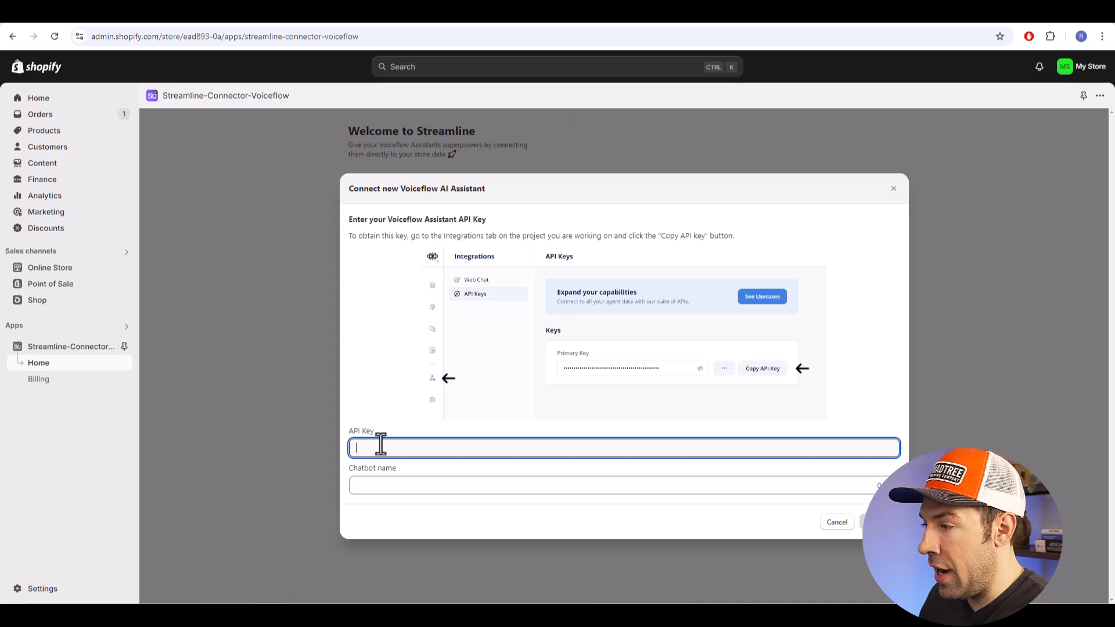
key(ctrl+v)
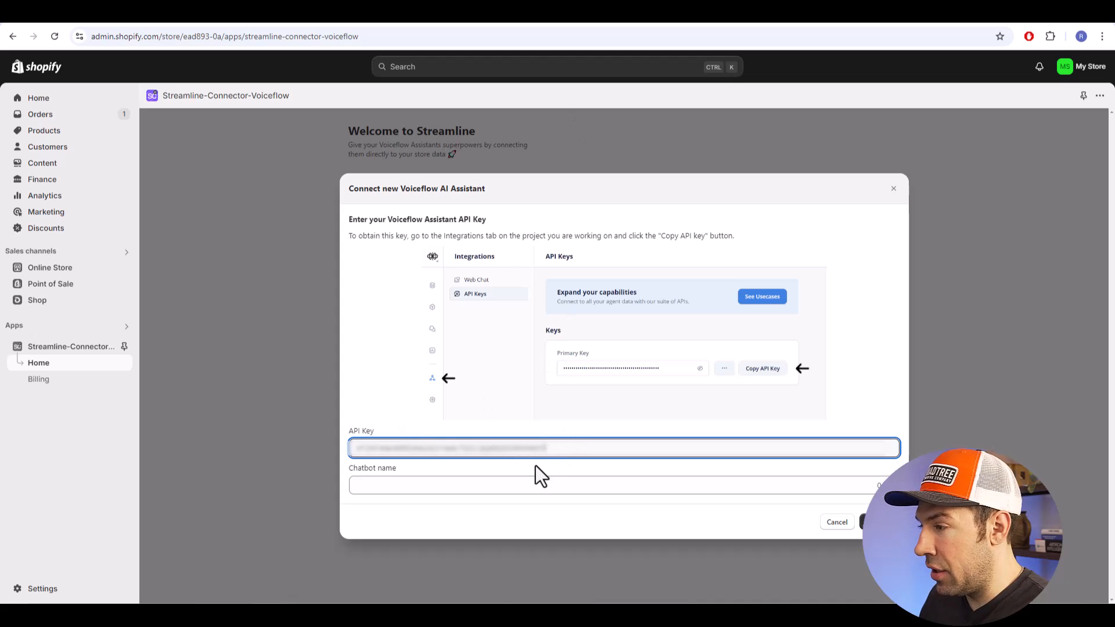
click(435, 486)
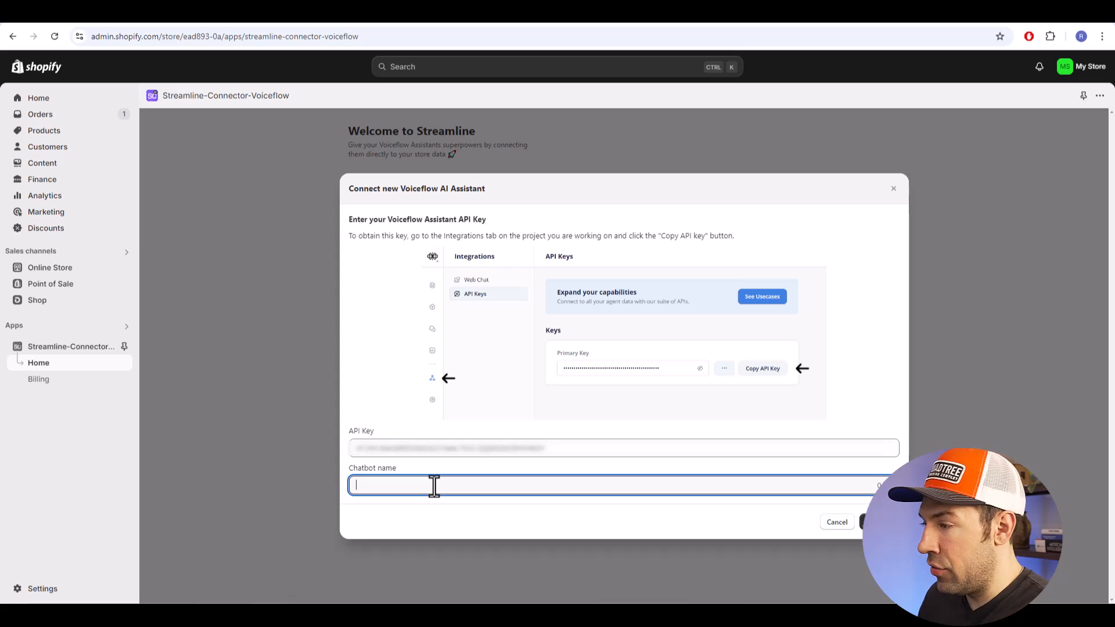
text(SC Tutorial)
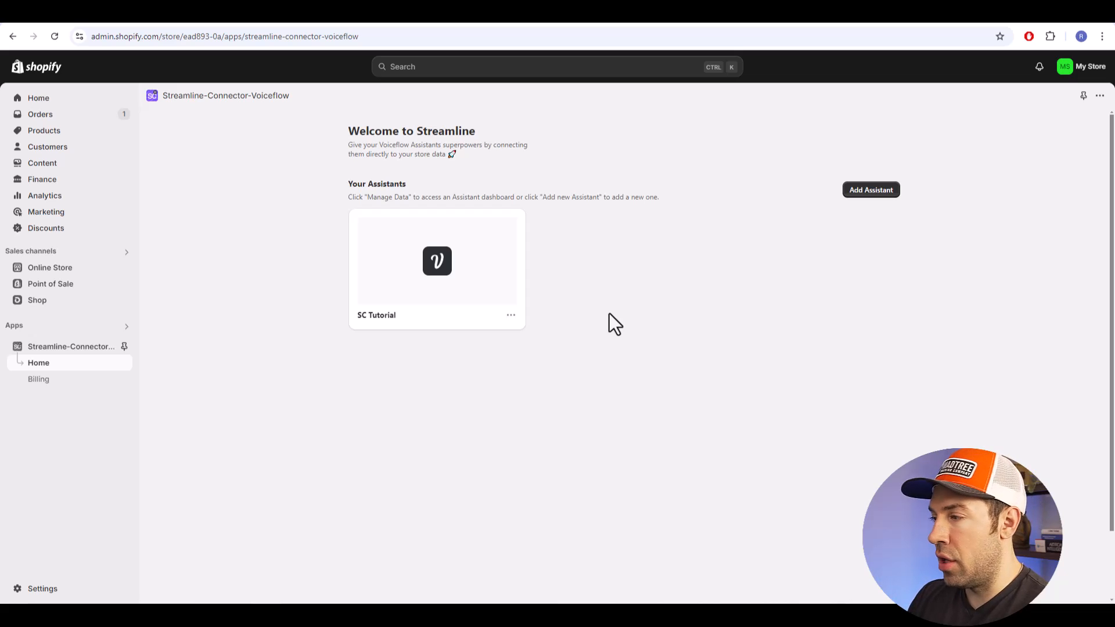
Open the SC Tutorial assistant's data management and create a products file named "Products" that sends all active products.
click(510, 315)
click(518, 340)
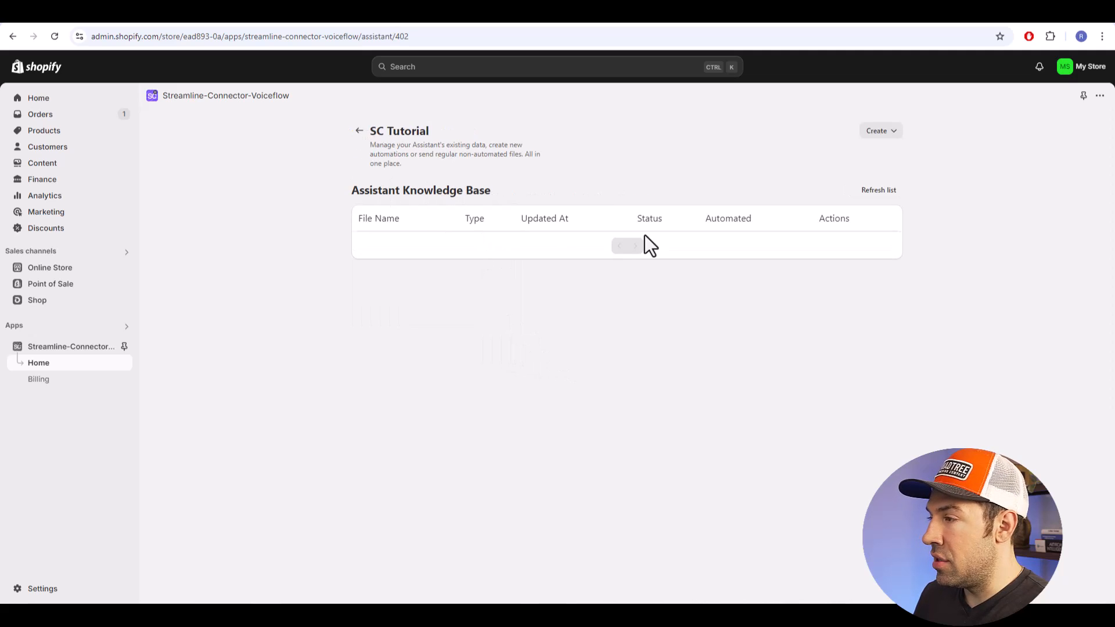
click(889, 134)
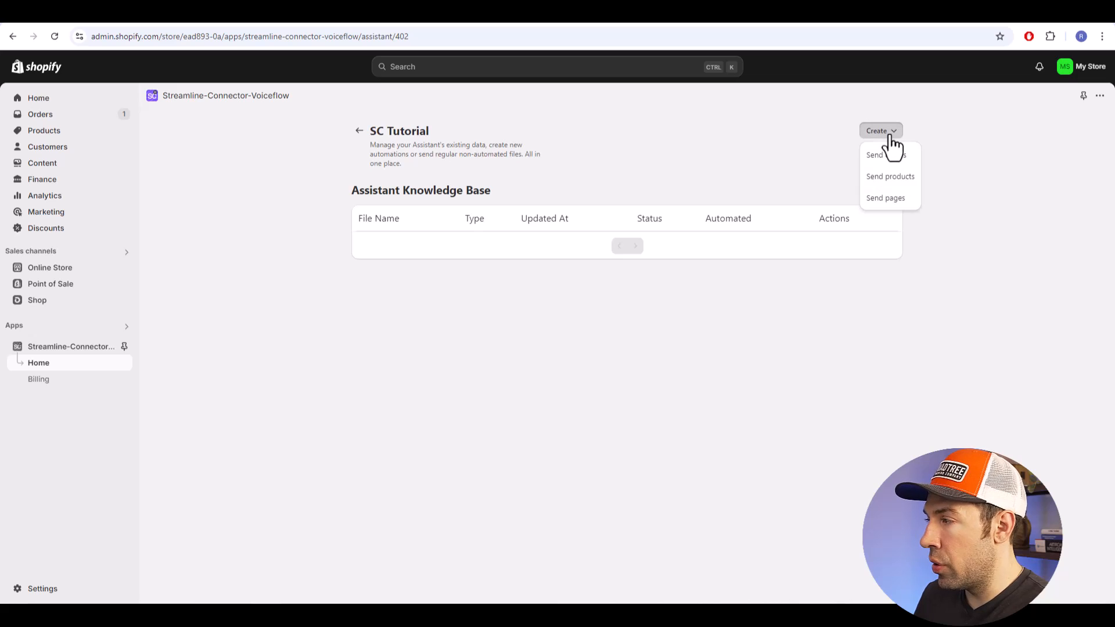
click(890, 177)
text(Products)
scroll(444, 314, down, 1)
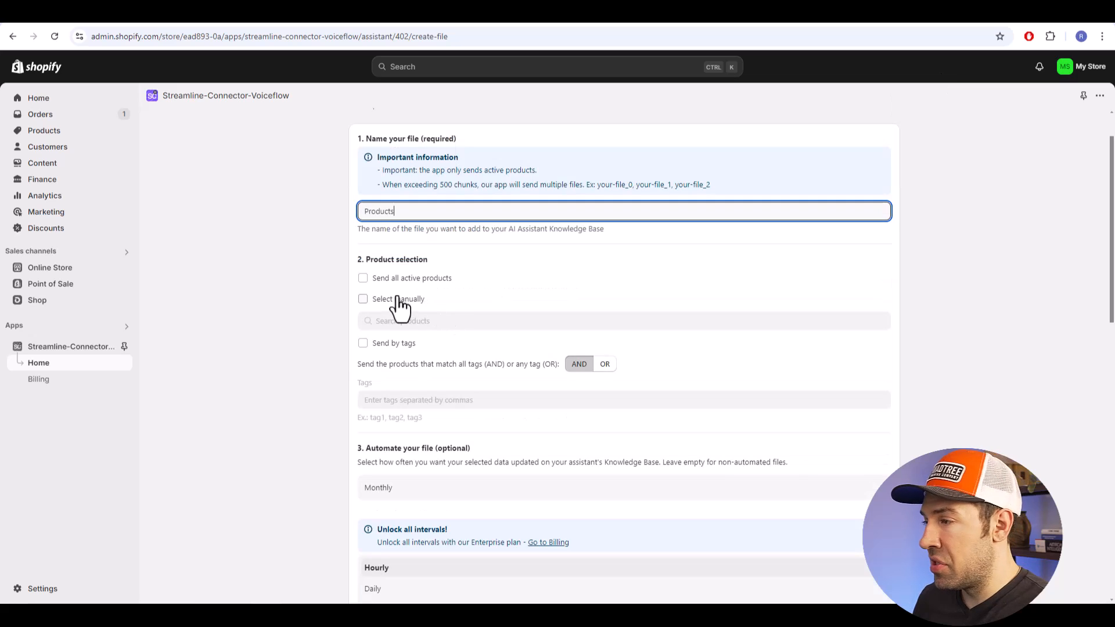
click(363, 278)
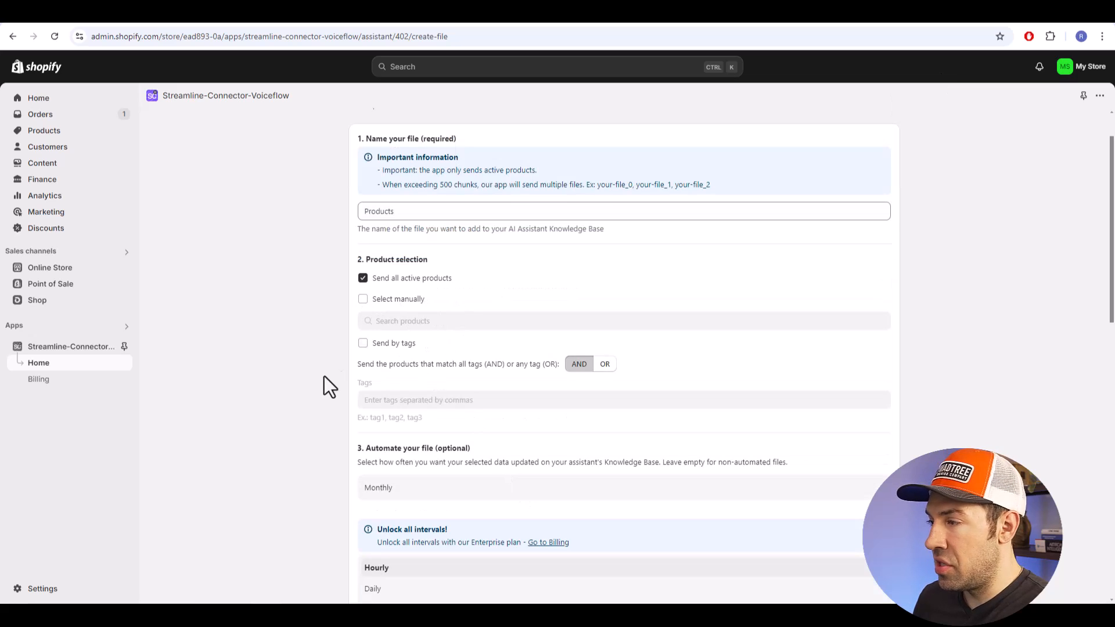
Review the file's interval, default searchable and metadata fields and product-data tag, and confirm sending it to the assistant.
scroll(325, 375, down, 4)
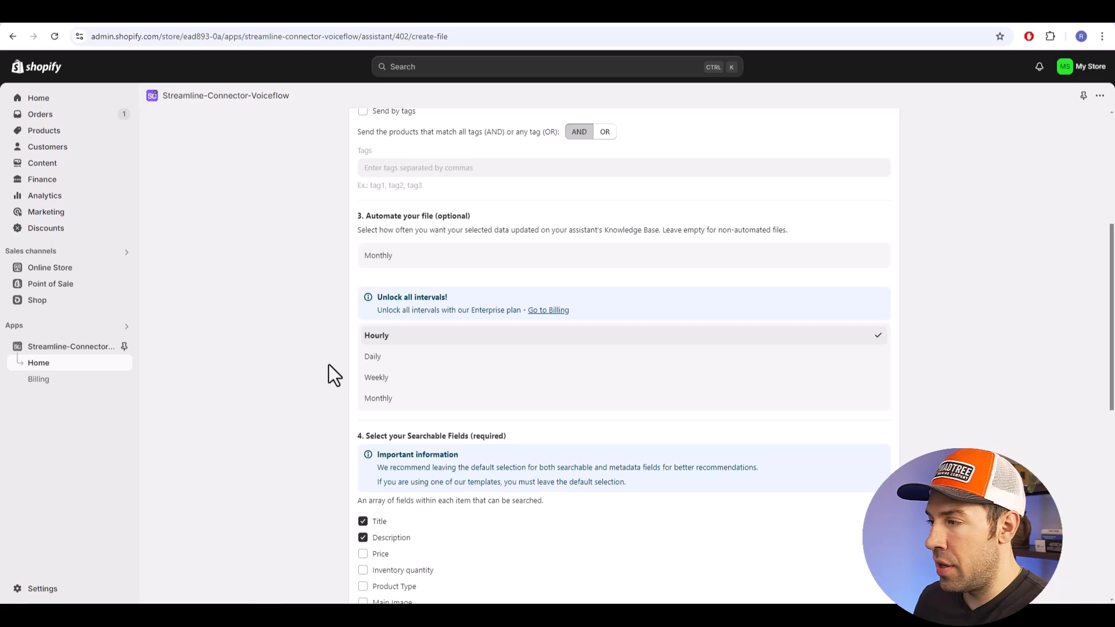
scroll(306, 281, down, 5)
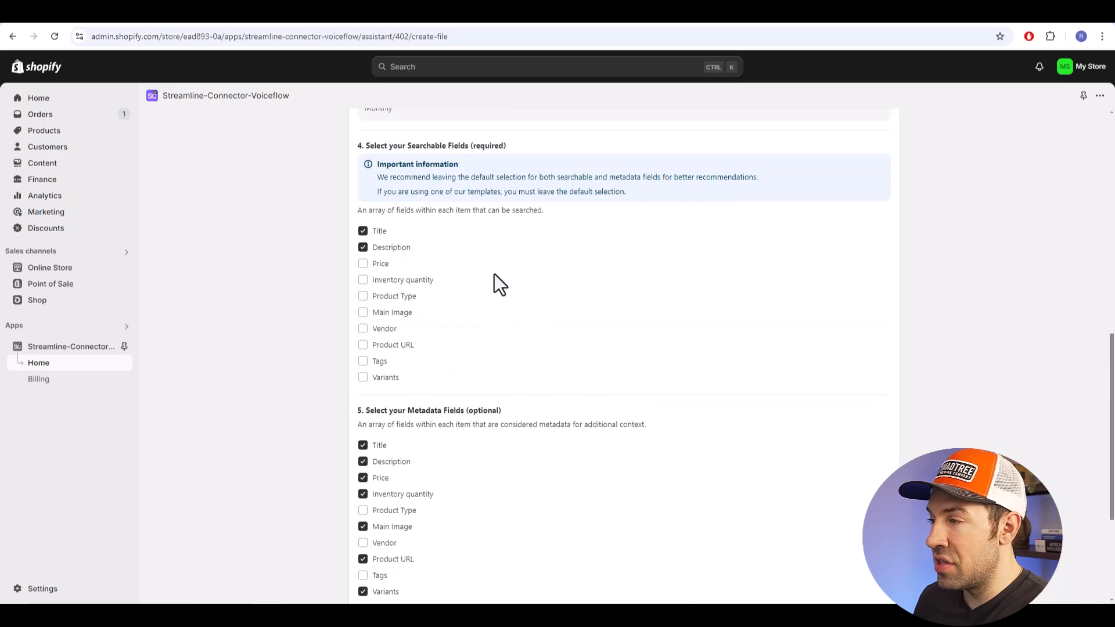
drag(413, 191, 554, 191)
click(268, 352)
scroll(268, 354, down, 4)
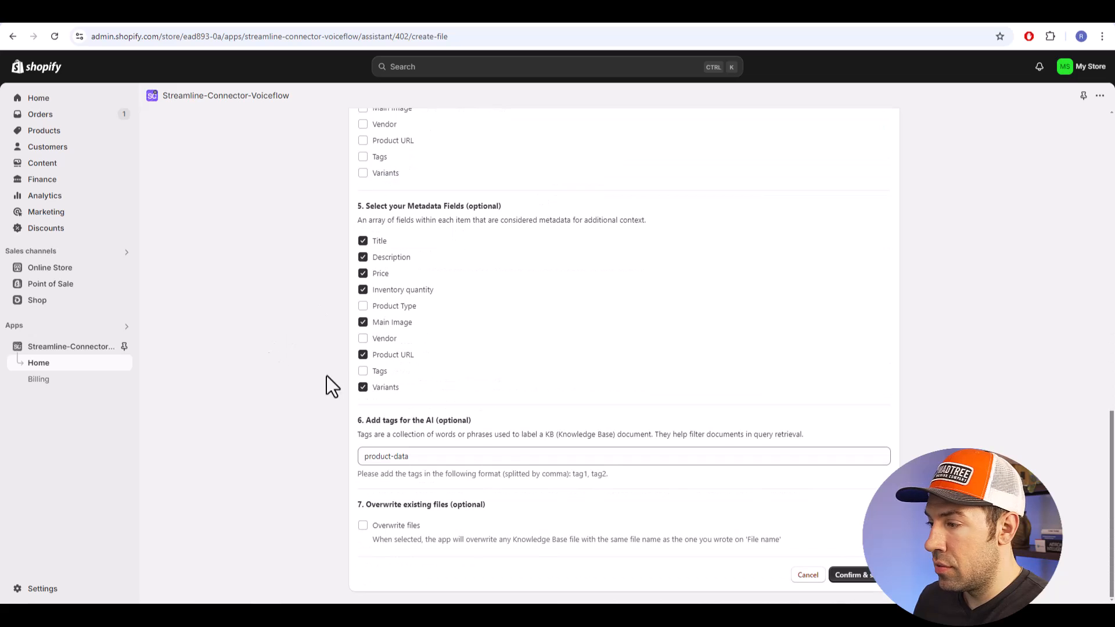
click(858, 578)
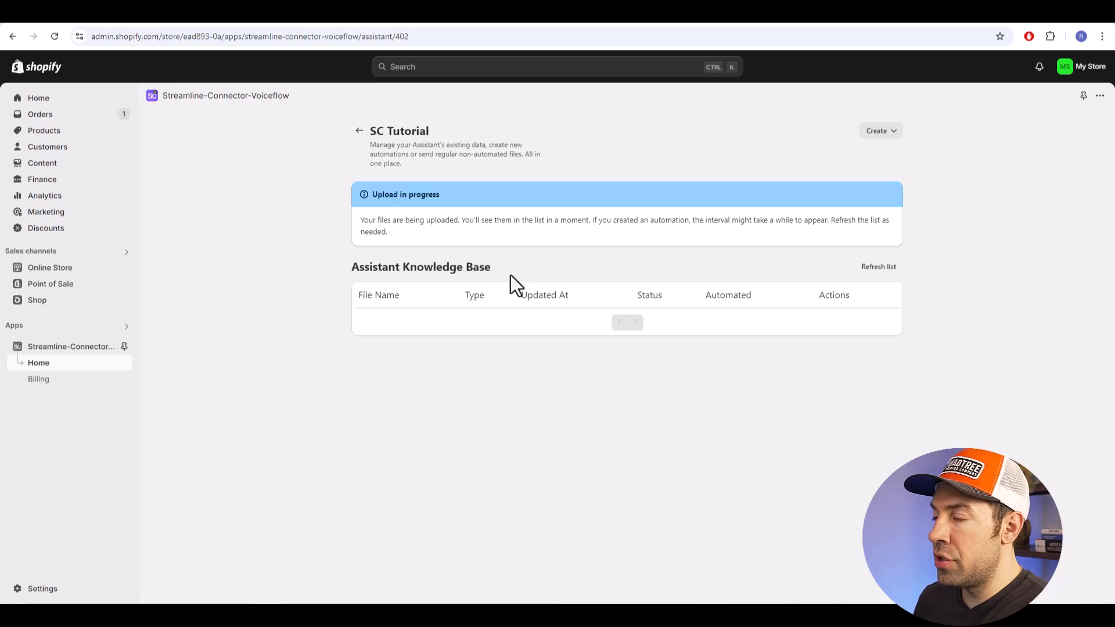
drag(374, 195, 427, 195)
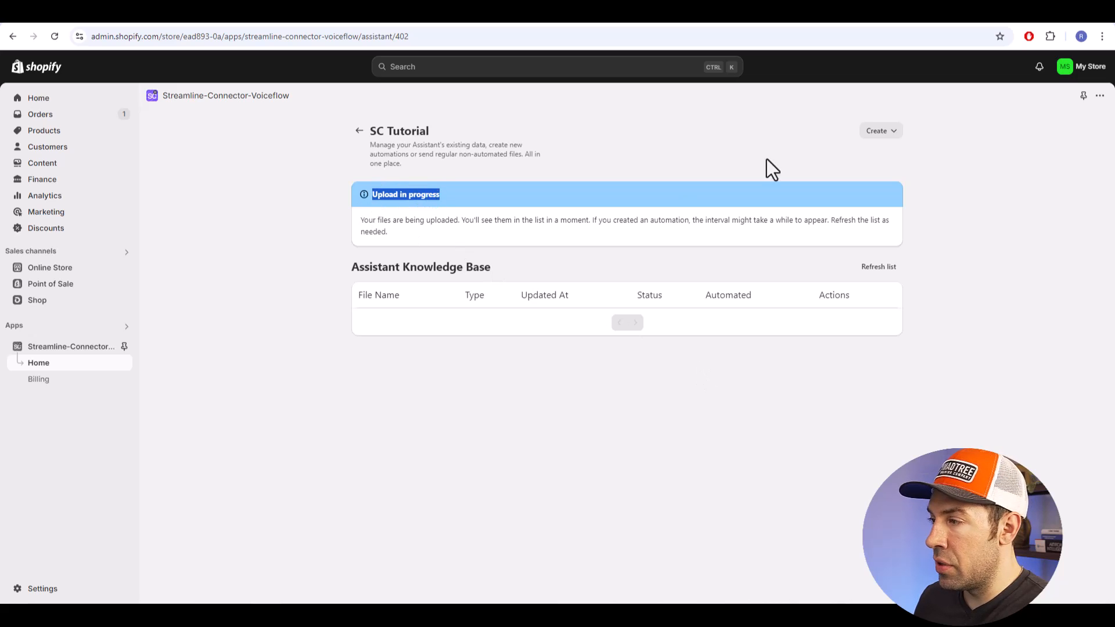
Switch to Voiceflow, open the Products-1 data source in the agent's knowledge base and look through its product chunks.
click(774, 23)
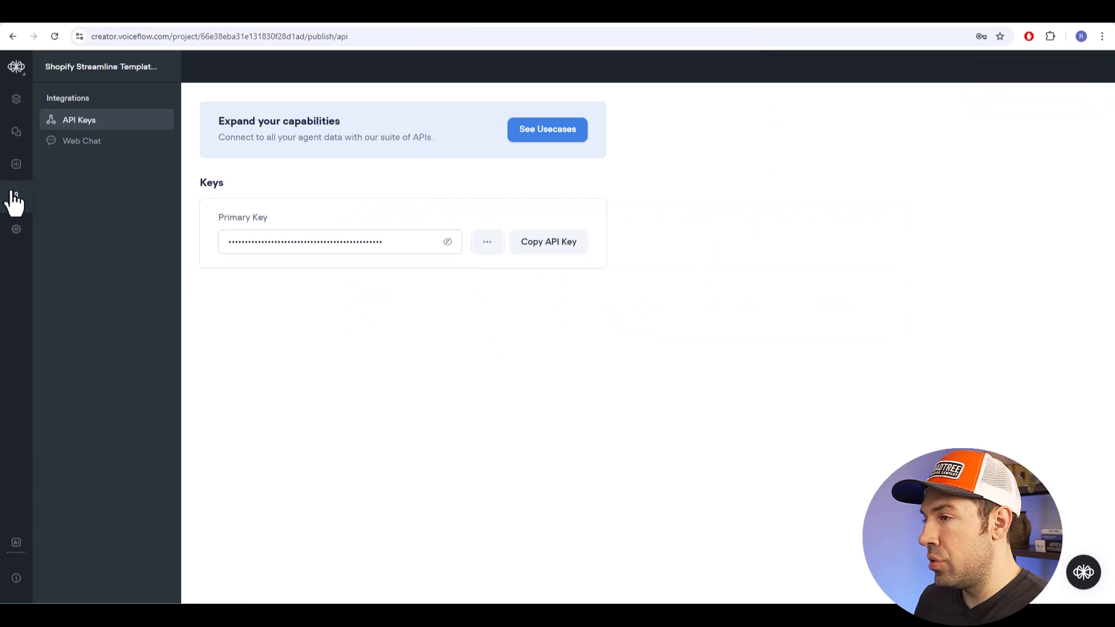
click(18, 101)
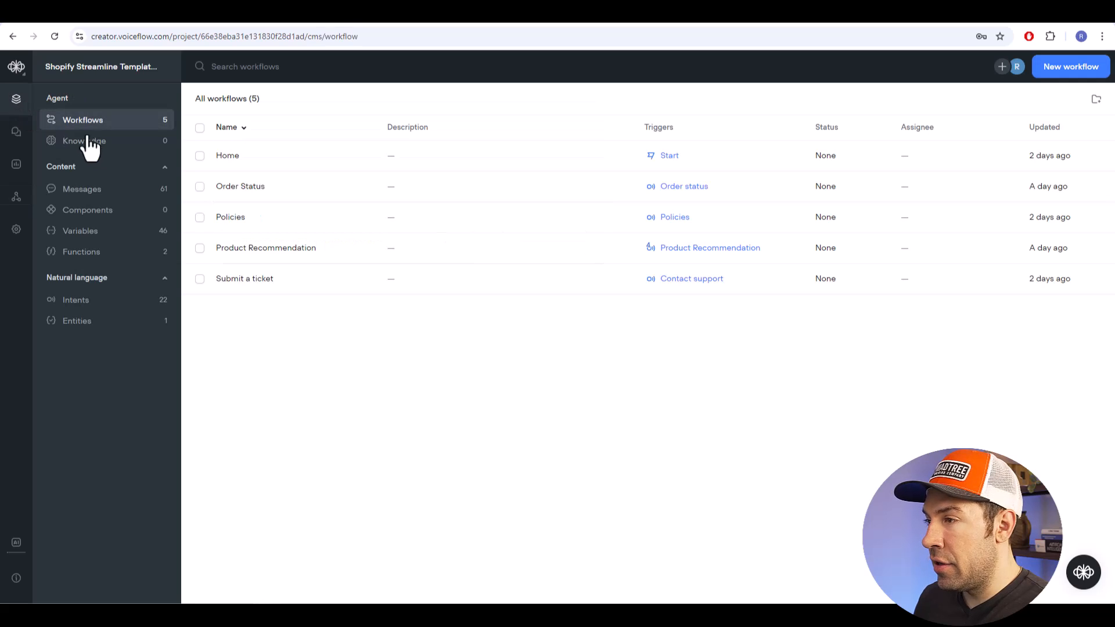
click(99, 145)
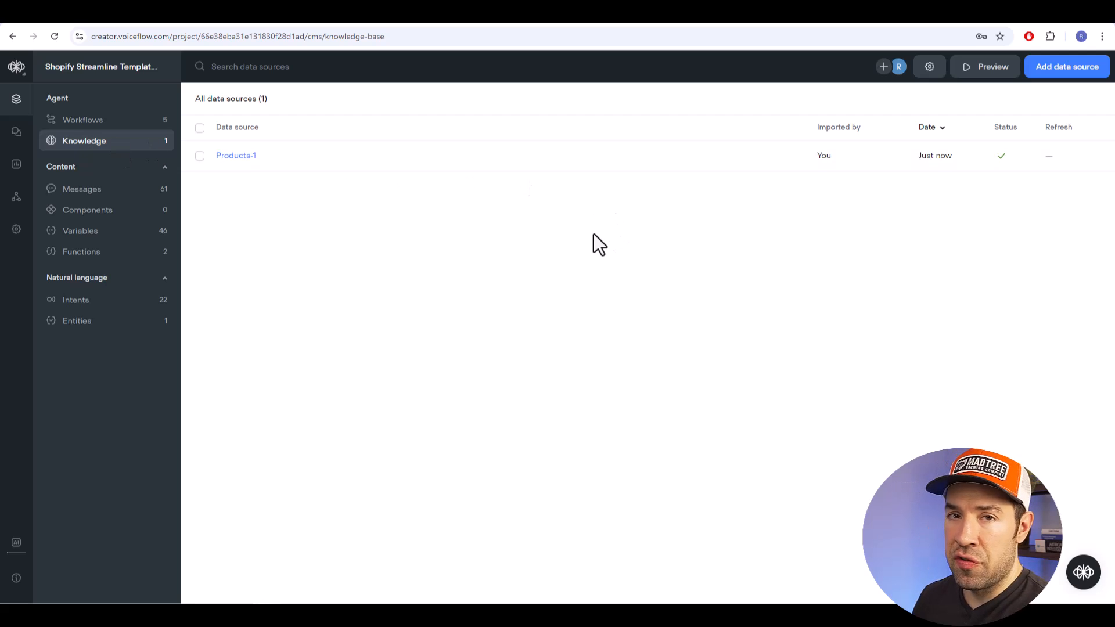
click(330, 164)
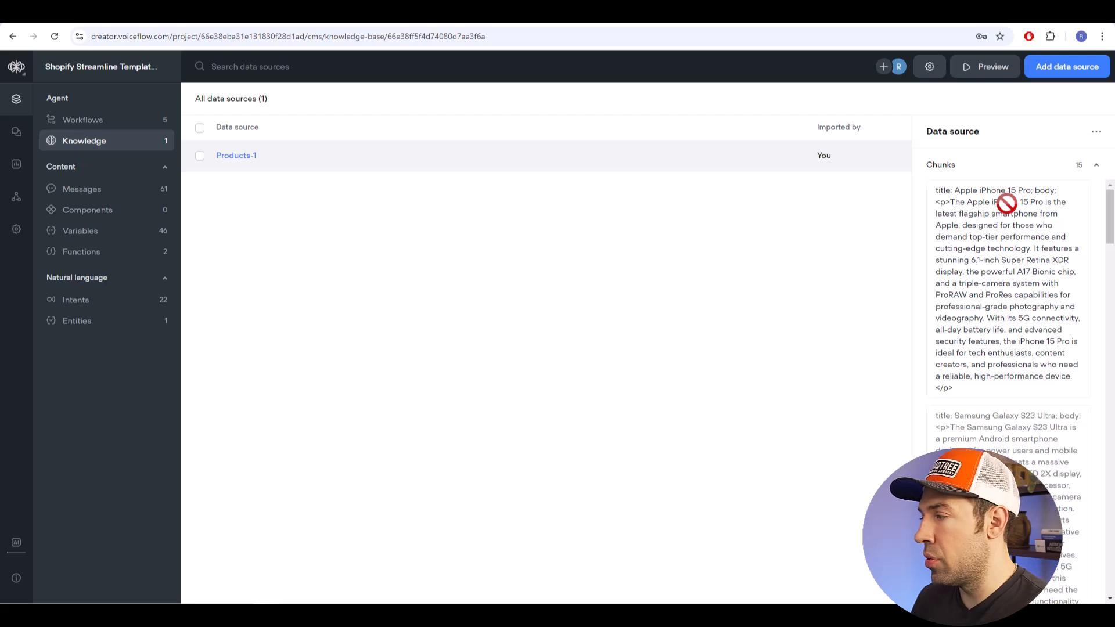
mouse_move(1109, 230)
mouse_down()
mouse_move(1110, 255)
mouse_move(1109, 215)
mouse_move(1111, 228)
mouse_up()
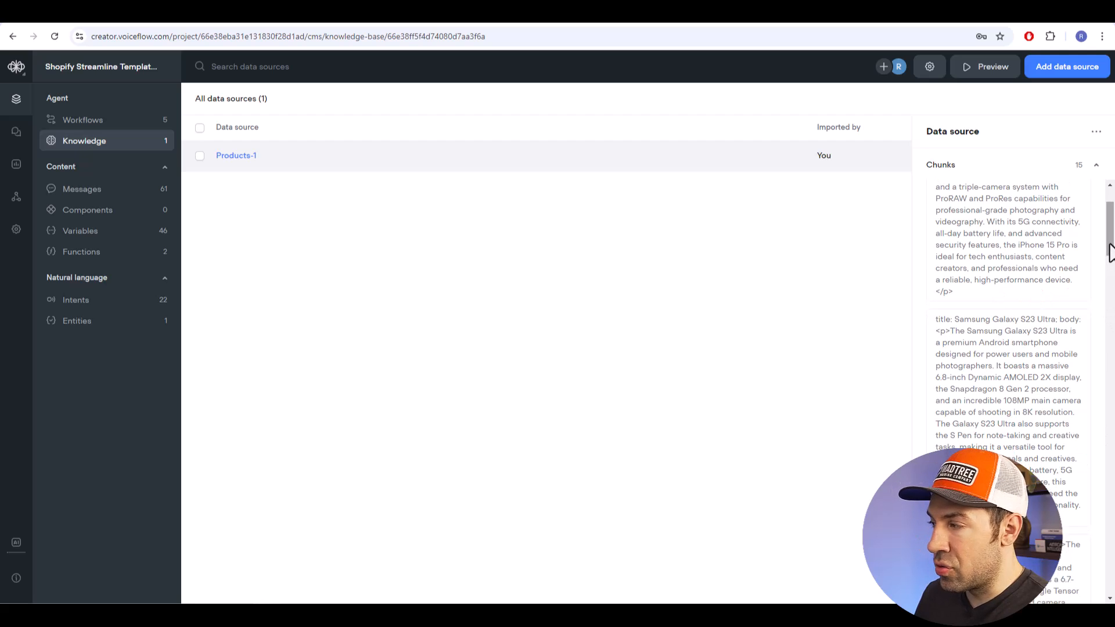
scroll(1110, 251, down, 10)
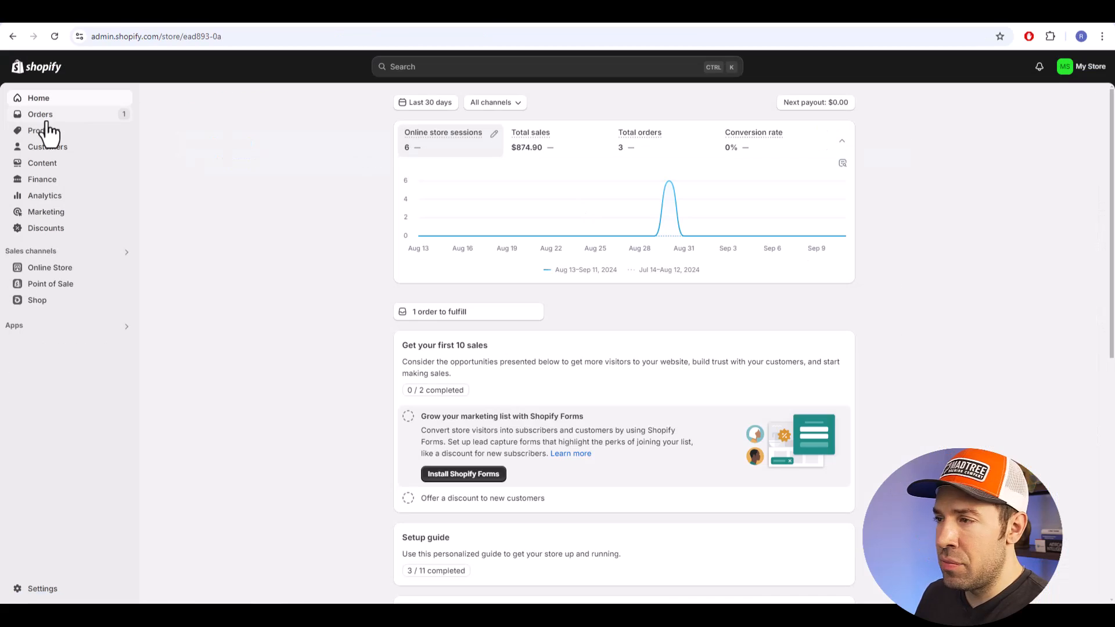
Switch to the Shopify admin, look through the store's product list and open the Google Pixel 7 Pro product.
click(40, 134)
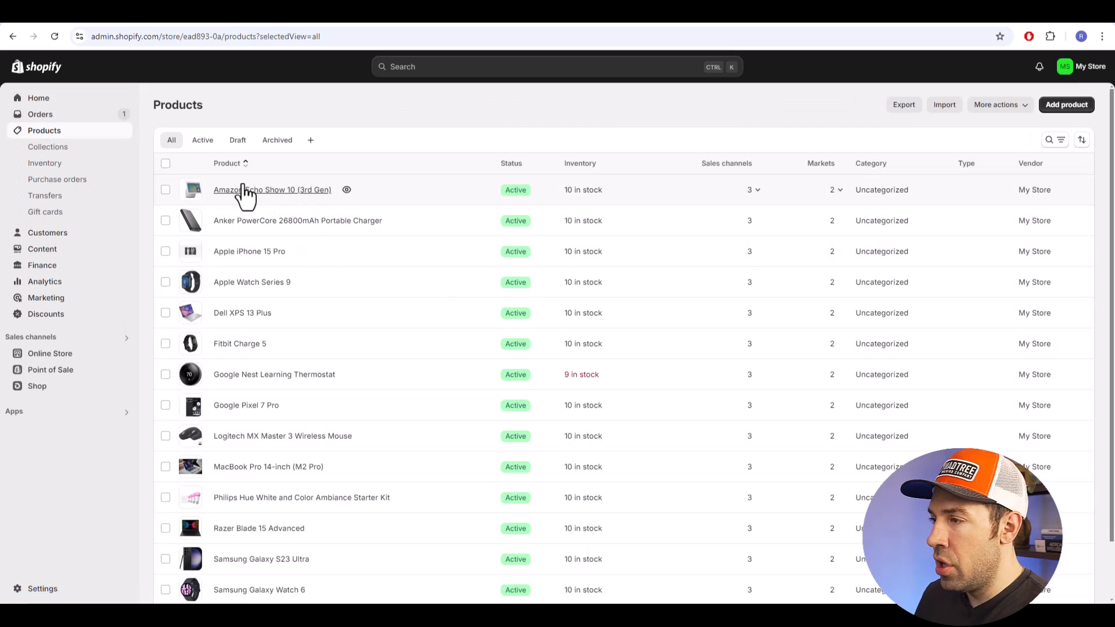
scroll(259, 288, down, 2)
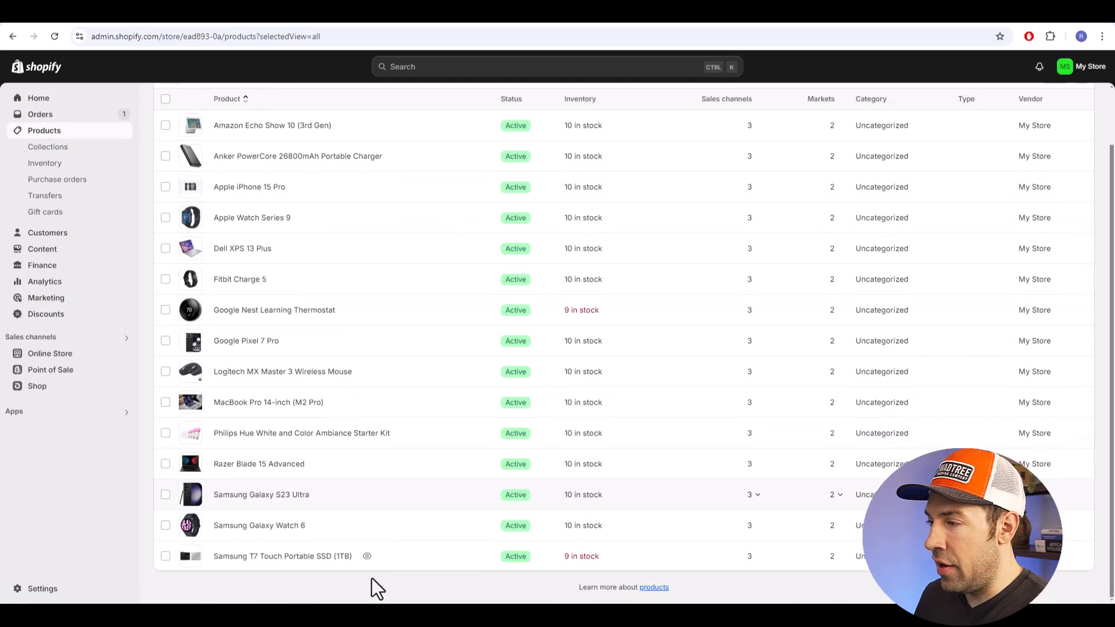
click(234, 342)
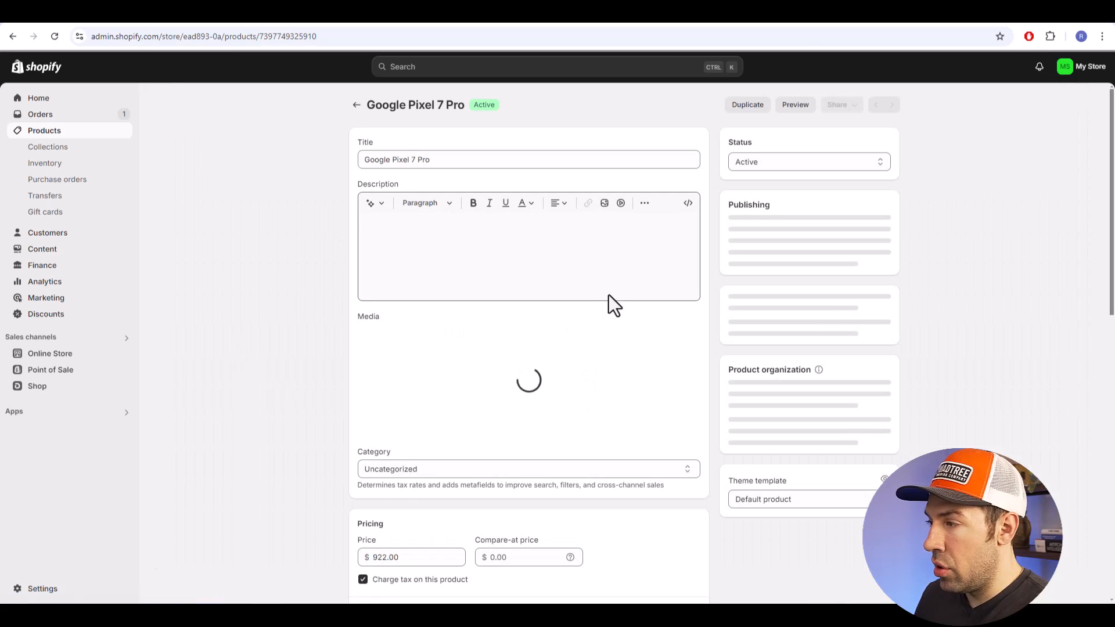
Back in Voiceflow, open the Product Recommendation workflow and examine the Get Chunks & Create Carousel function's input variable mapping.
click(754, 25)
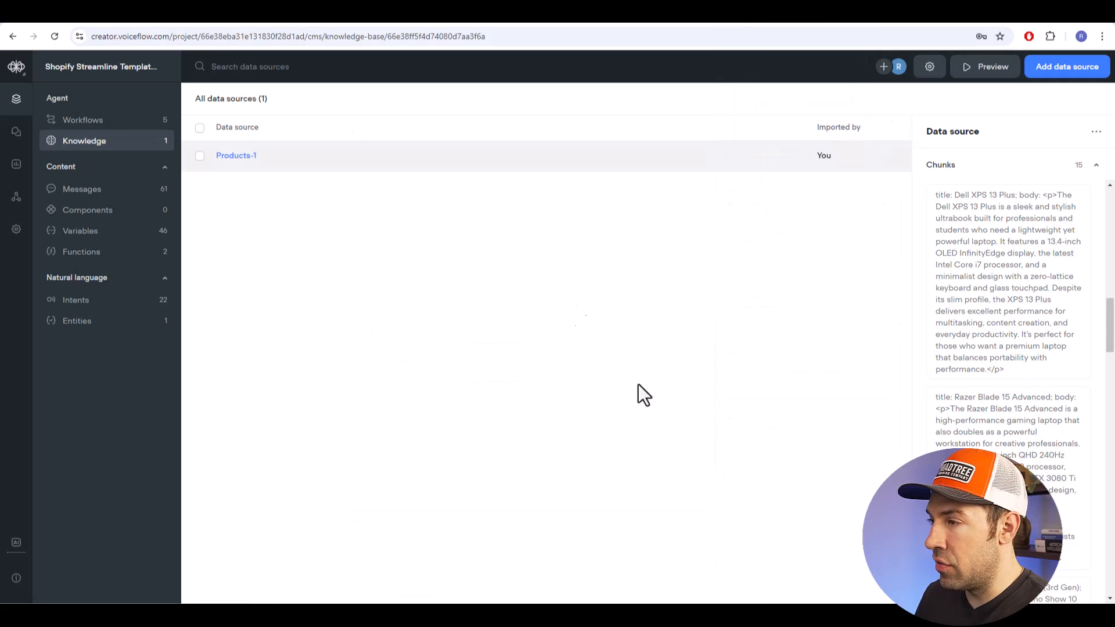
click(583, 283)
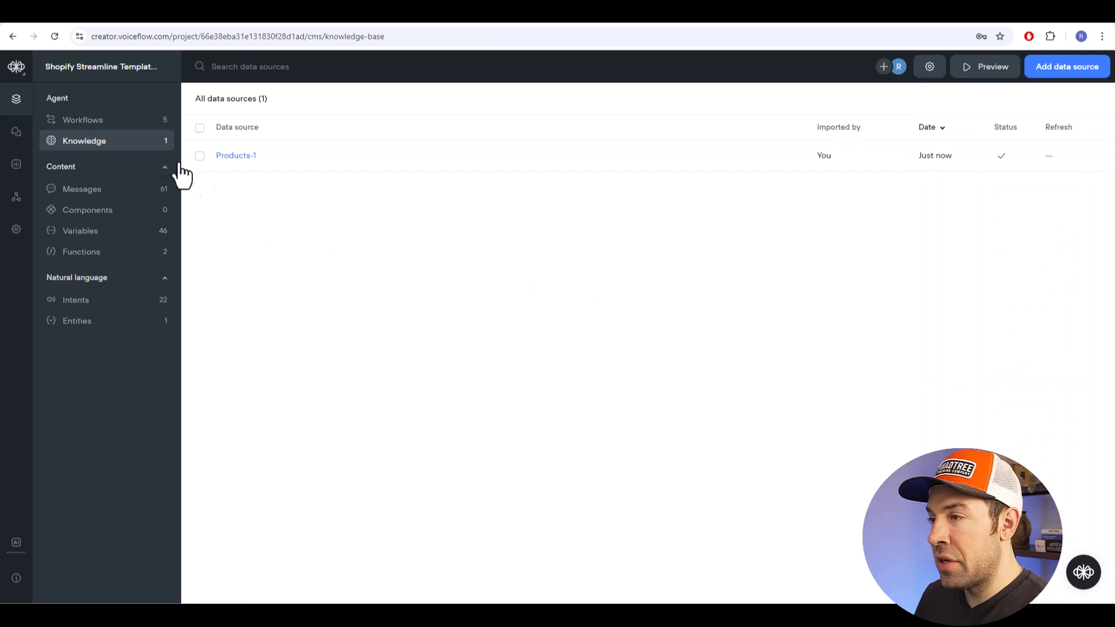
click(80, 122)
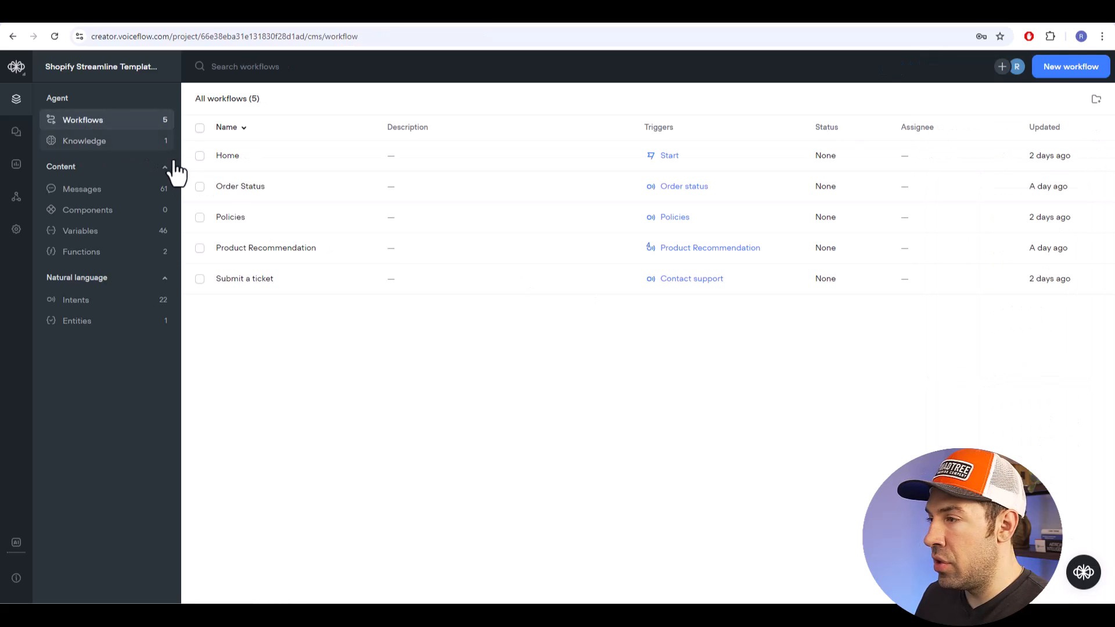
click(636, 256)
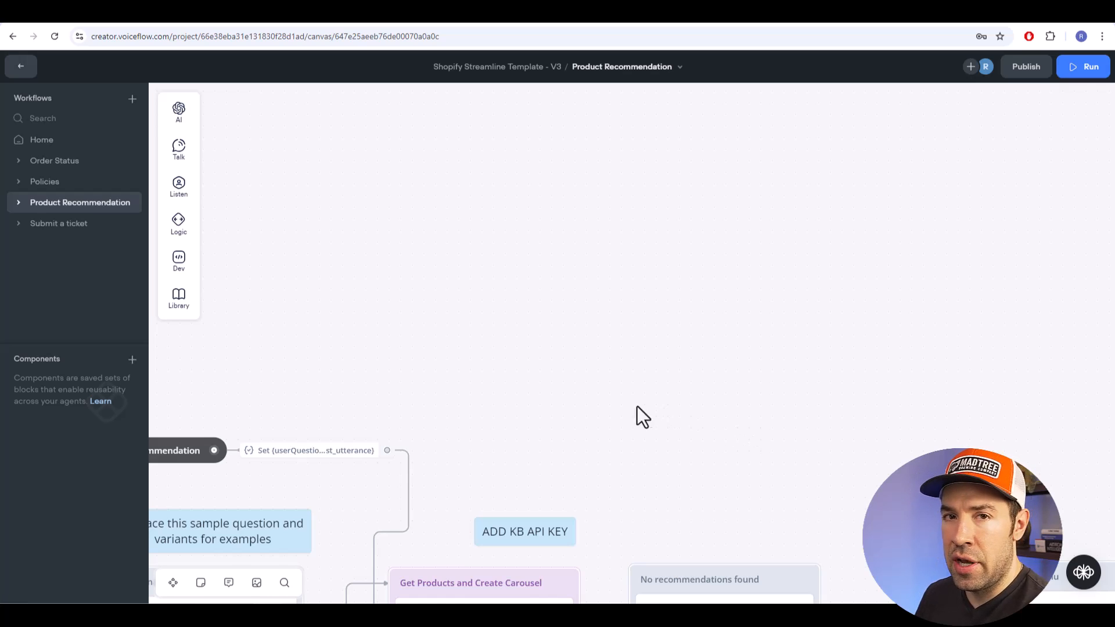
scroll(642, 410, down, 5)
scroll(727, 297, left, 5)
scroll(726, 298, down, 3)
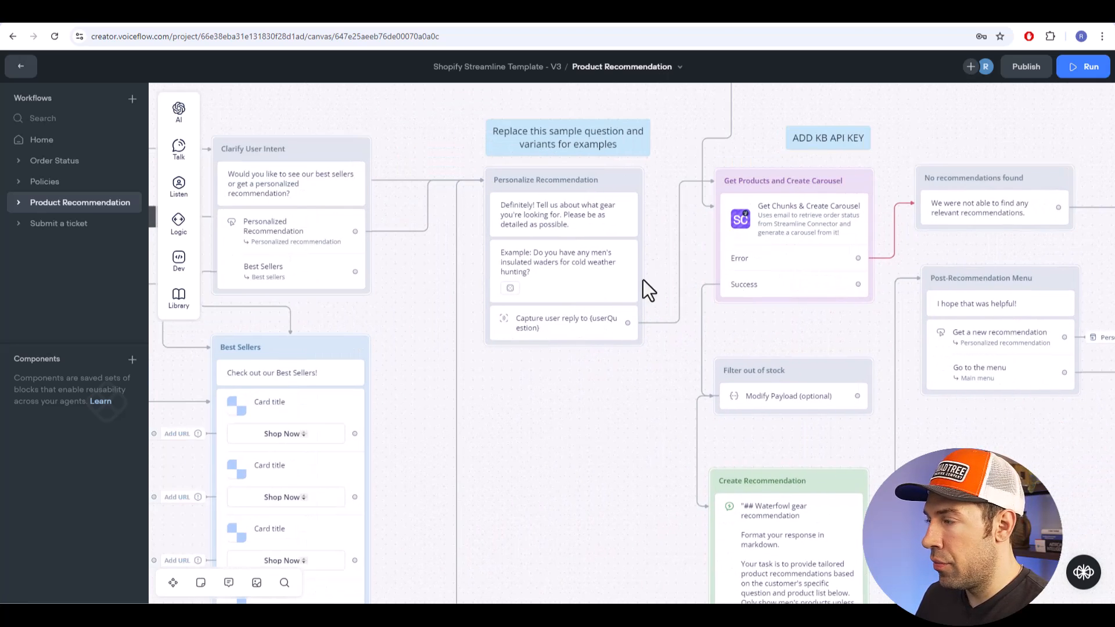
scroll(635, 309, right, 3)
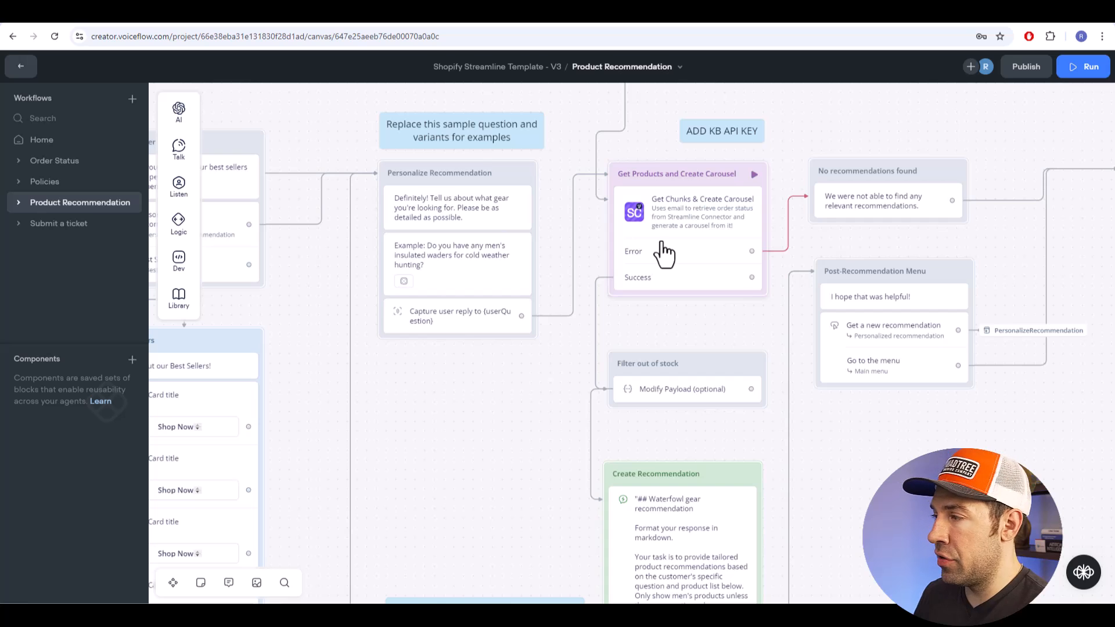
click(664, 253)
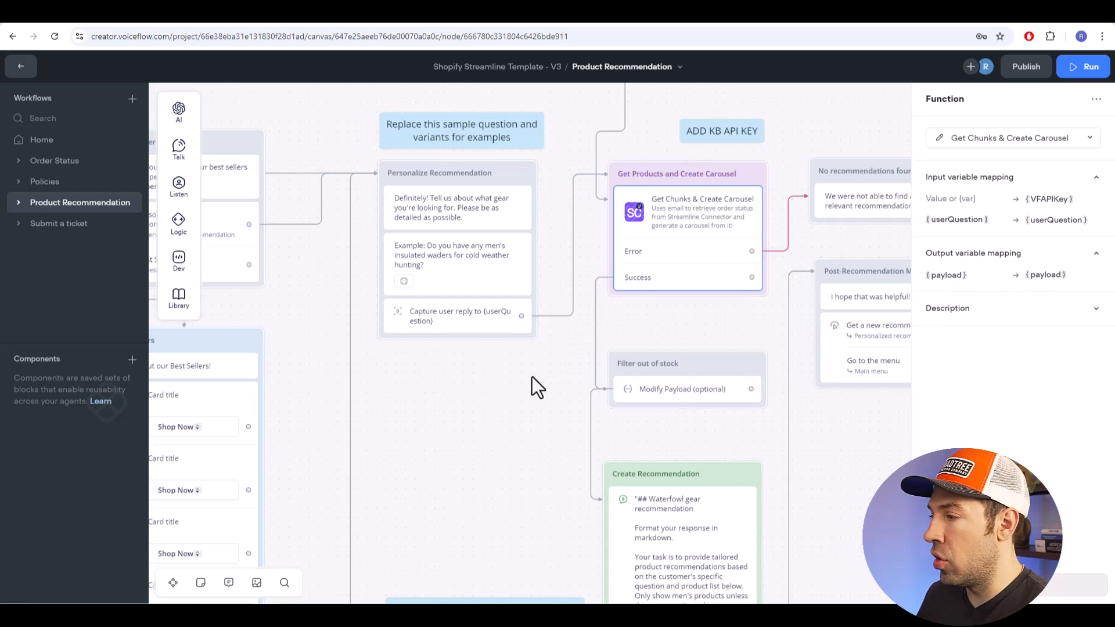
drag(586, 350, 573, 364)
click(643, 257)
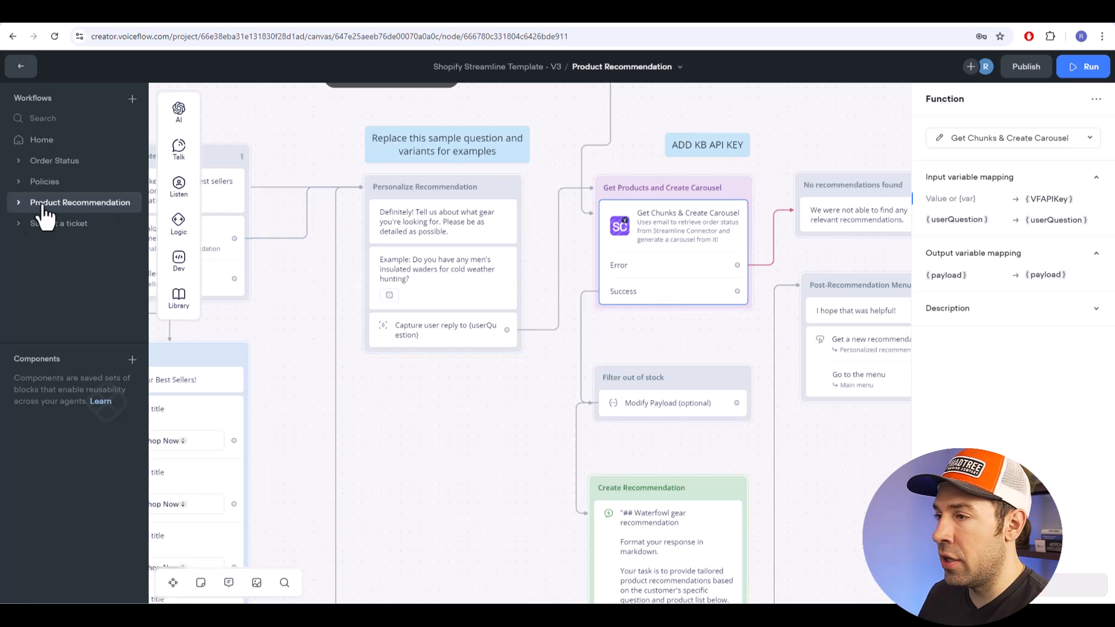
Leave the workflow canvas and copy the agent's primary API key from its integrations.
click(21, 66)
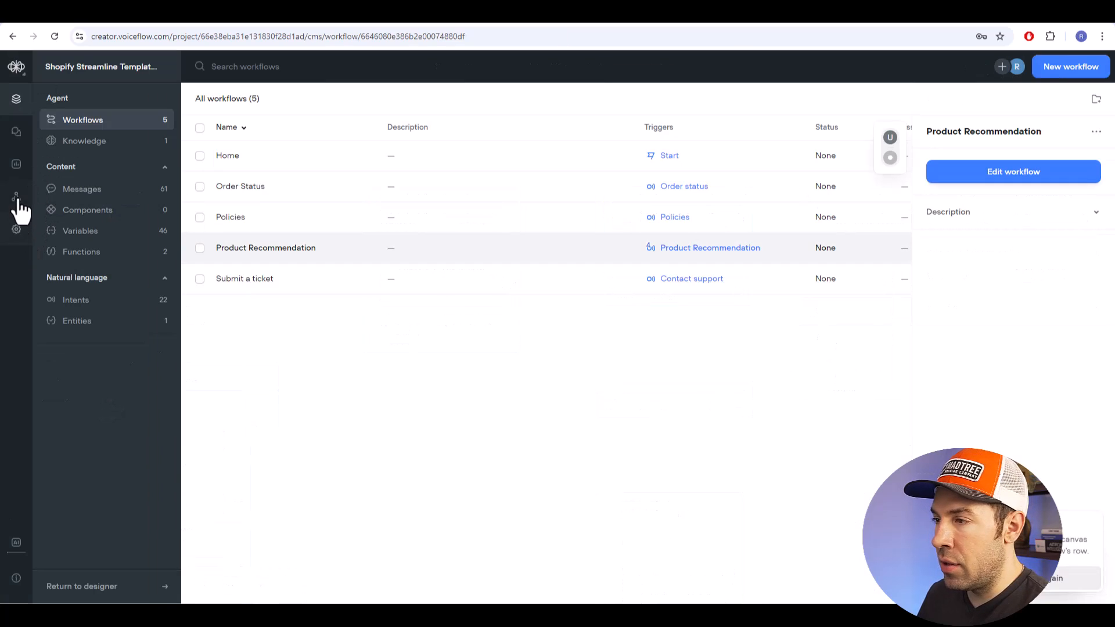
click(16, 197)
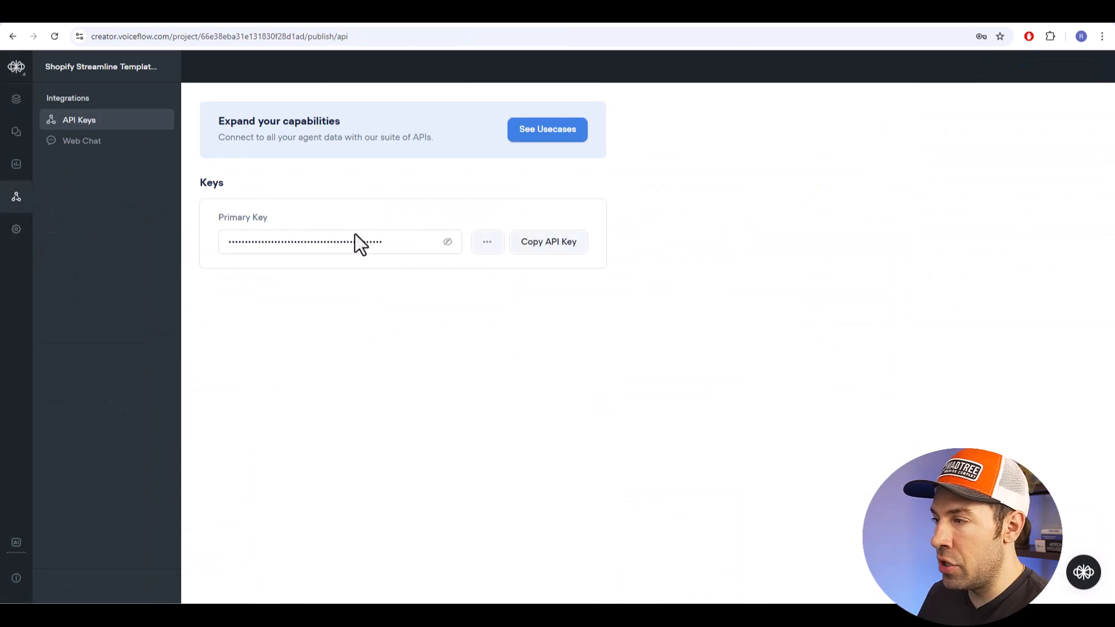
click(566, 247)
Reopen the Product Recommendation workflow and paste the API key as the Get Chunks & Create Carousel function's VFAPIKey value.
click(17, 107)
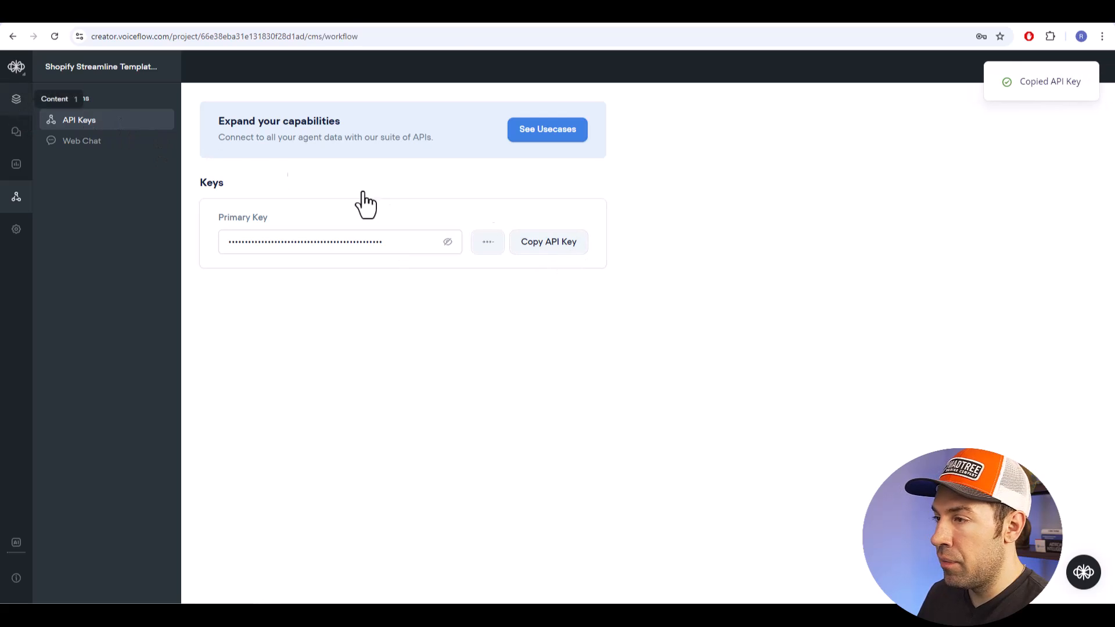
double_click(637, 251)
click(699, 252)
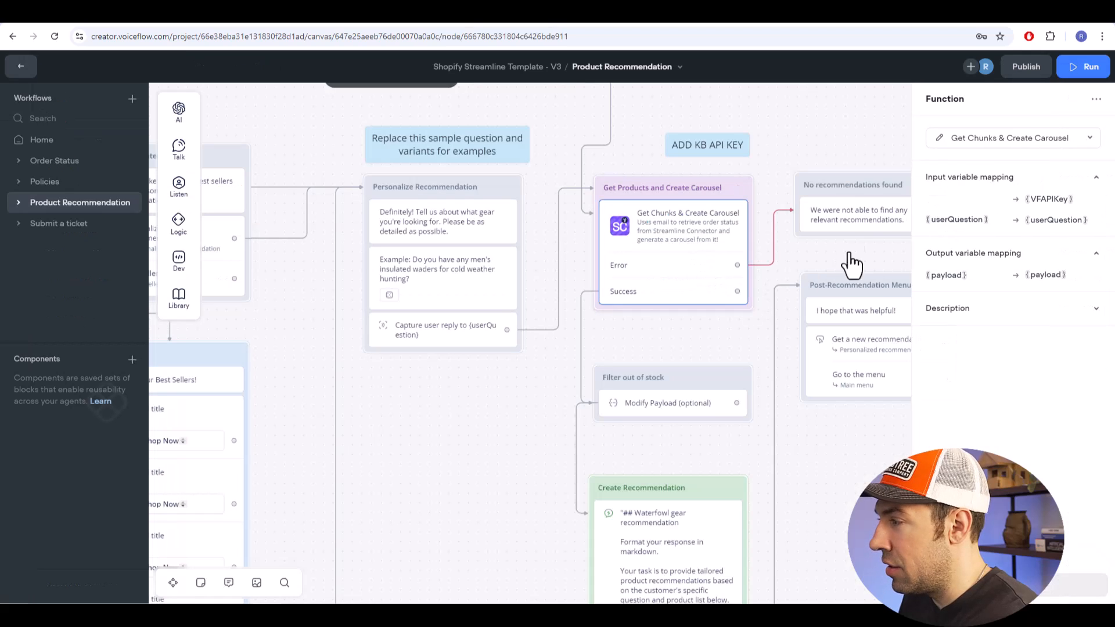
click(941, 198)
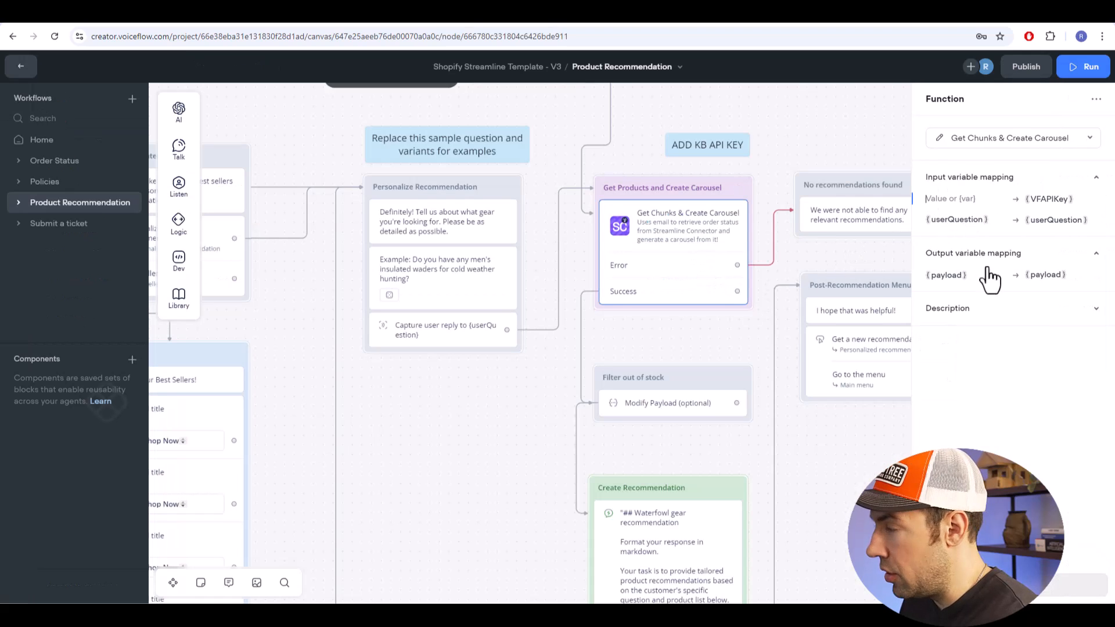
key(ctrl+v)
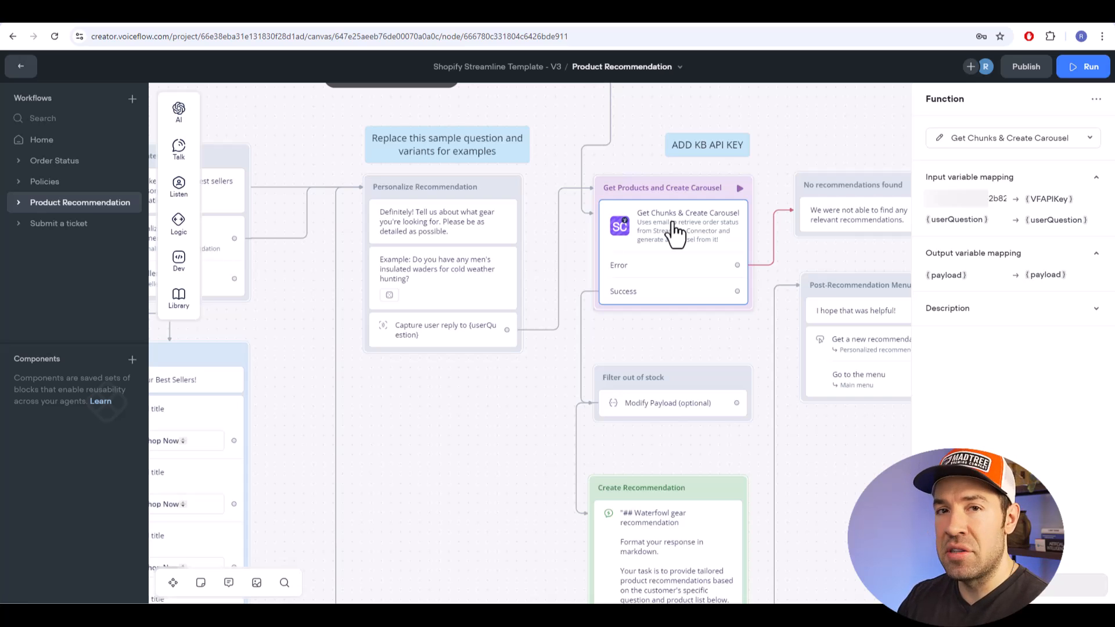
click(539, 535)
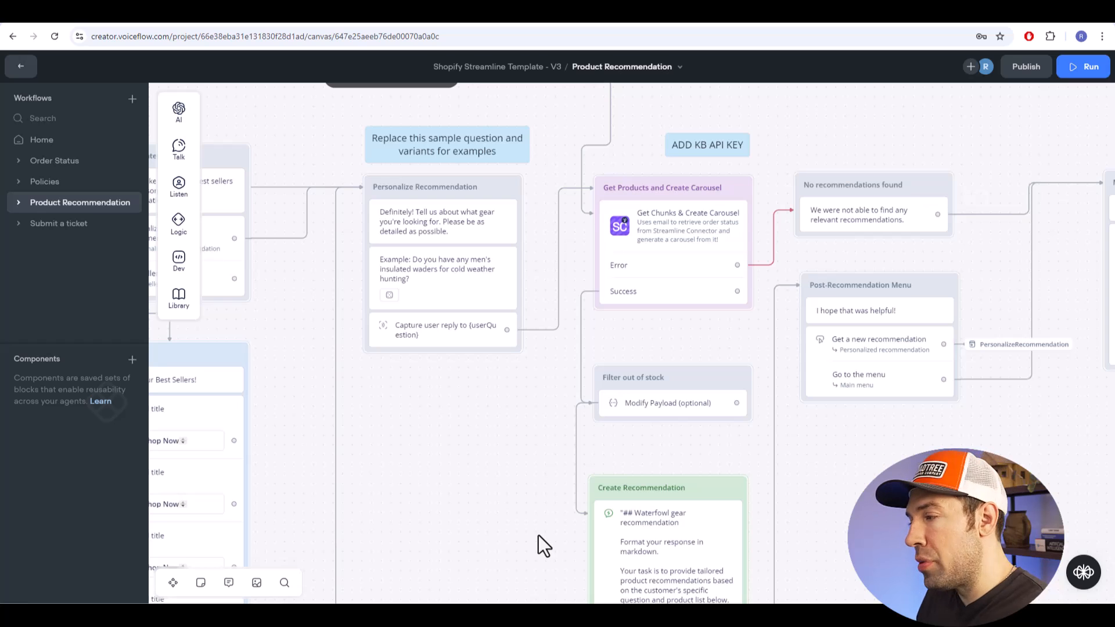
Delete the links around the Filter out of stock block and connect the carousel function's Success output directly to Create Recommendation.
click(582, 334)
key(Delete)
click(577, 434)
key(Delete)
drag(745, 289, 679, 485)
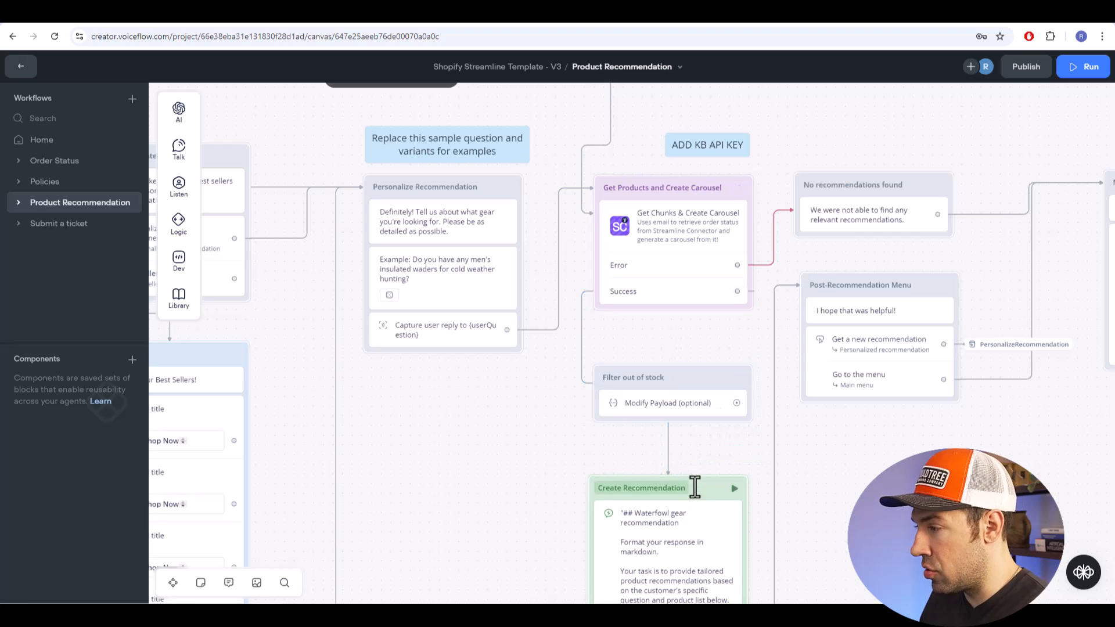
Rewrite the Create Recommendation block's Response AI prompt for a tech-product assistant, with ROLE, TASK, SPECIFICS, CONTEXT, EXAMPLE and NOTES sections.
scroll(706, 500, down, 2)
scroll(807, 428, down, 6)
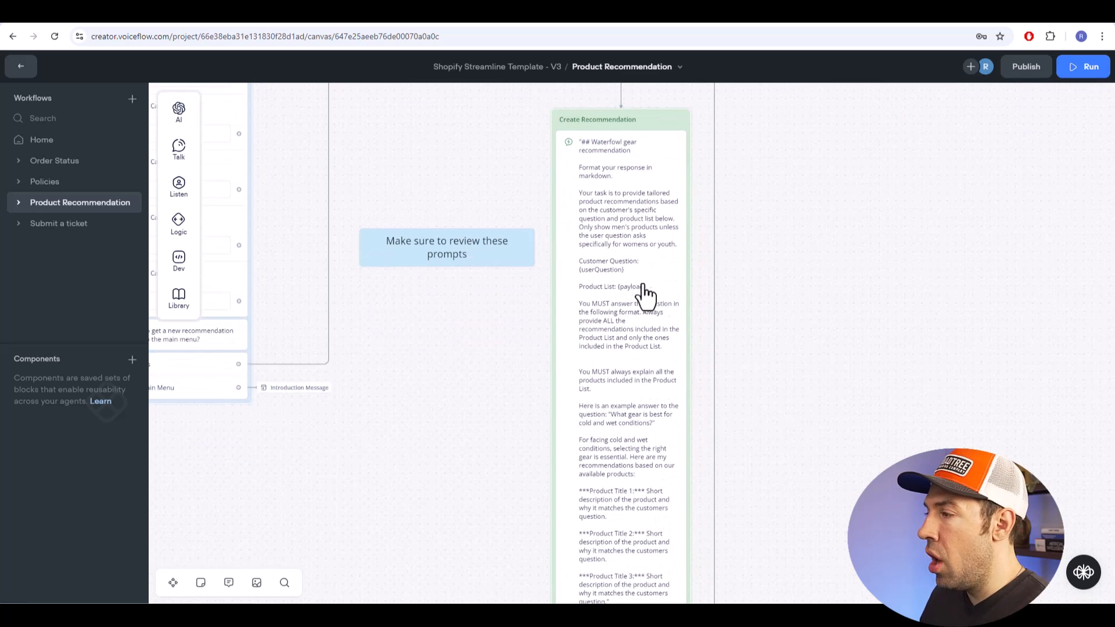
scroll(814, 362, down, 1)
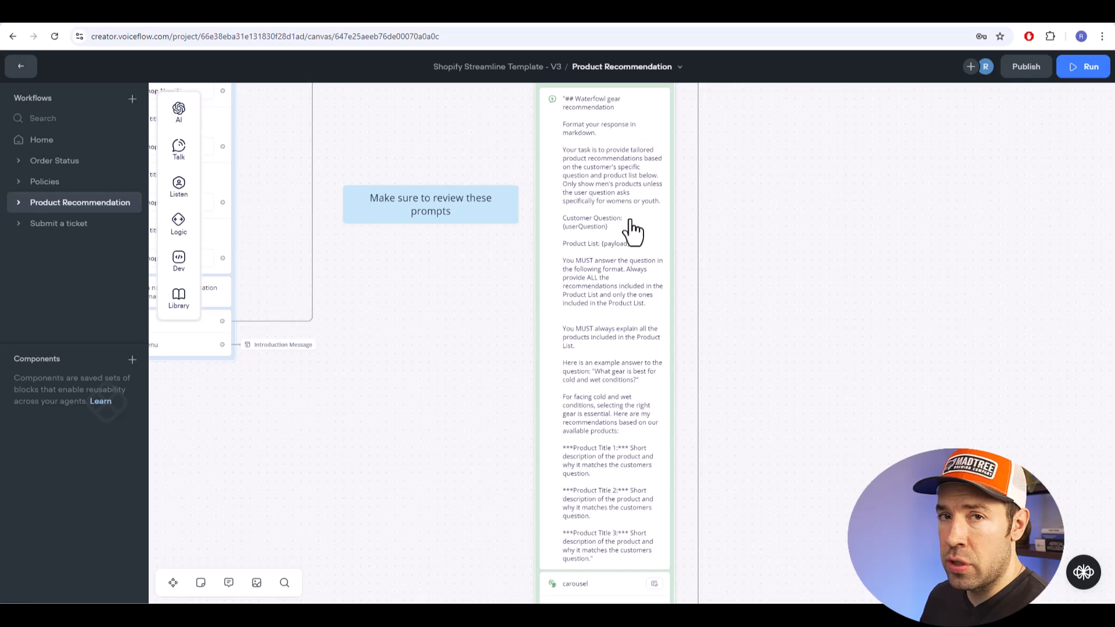
drag(777, 214, 773, 230)
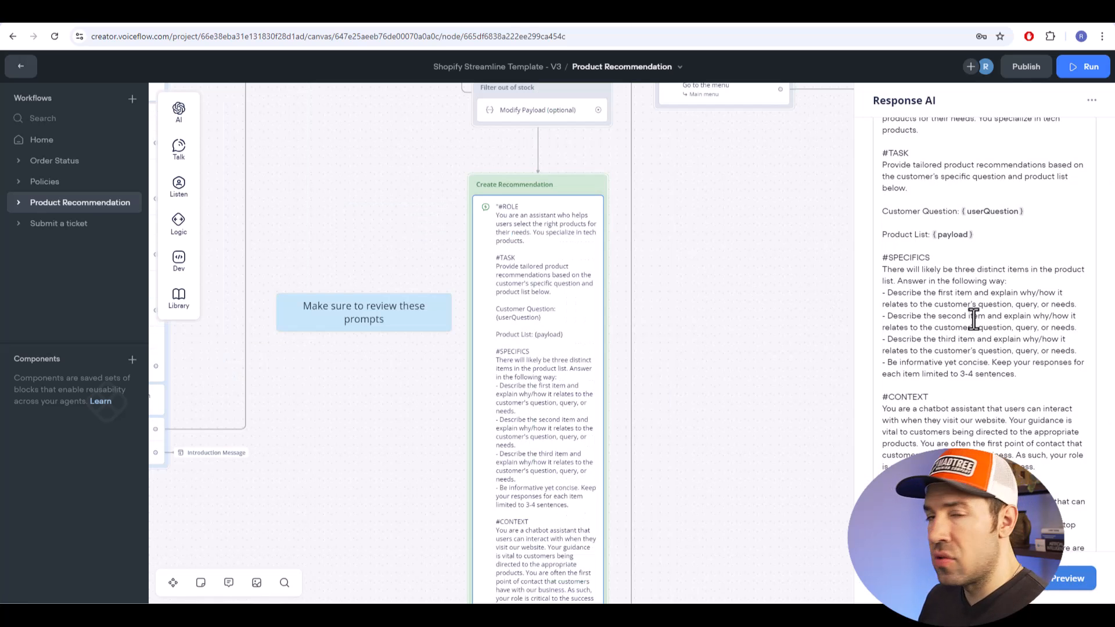
scroll(976, 324, down, 4)
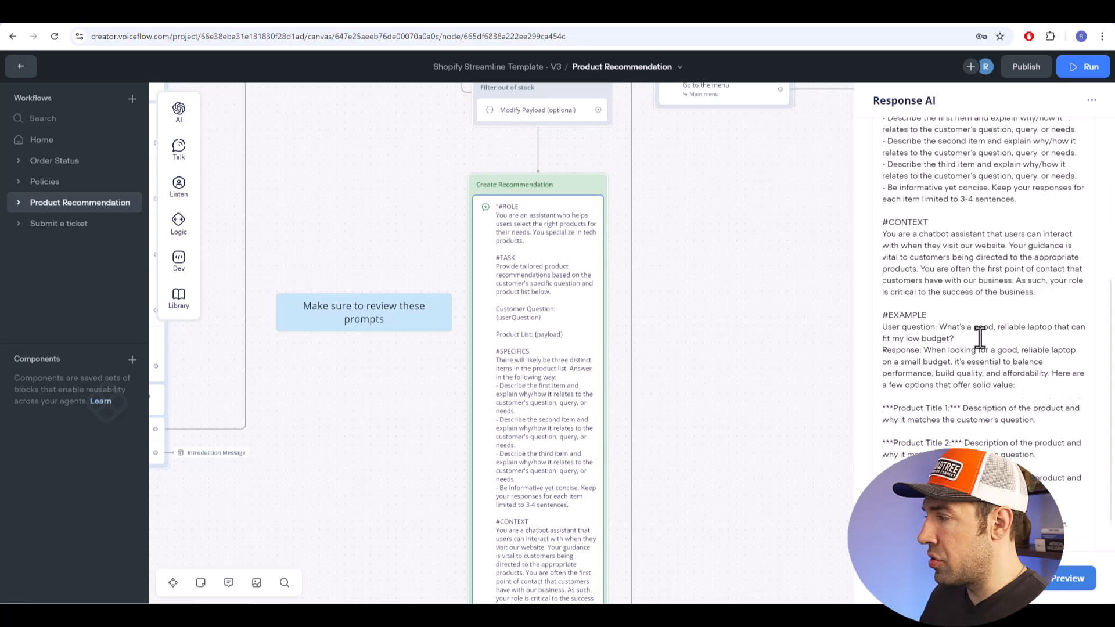
Set the Response AI prompt settings to the Claude 3 - Haiku model, temperature 0.10 and 600 max tokens.
click(1092, 537)
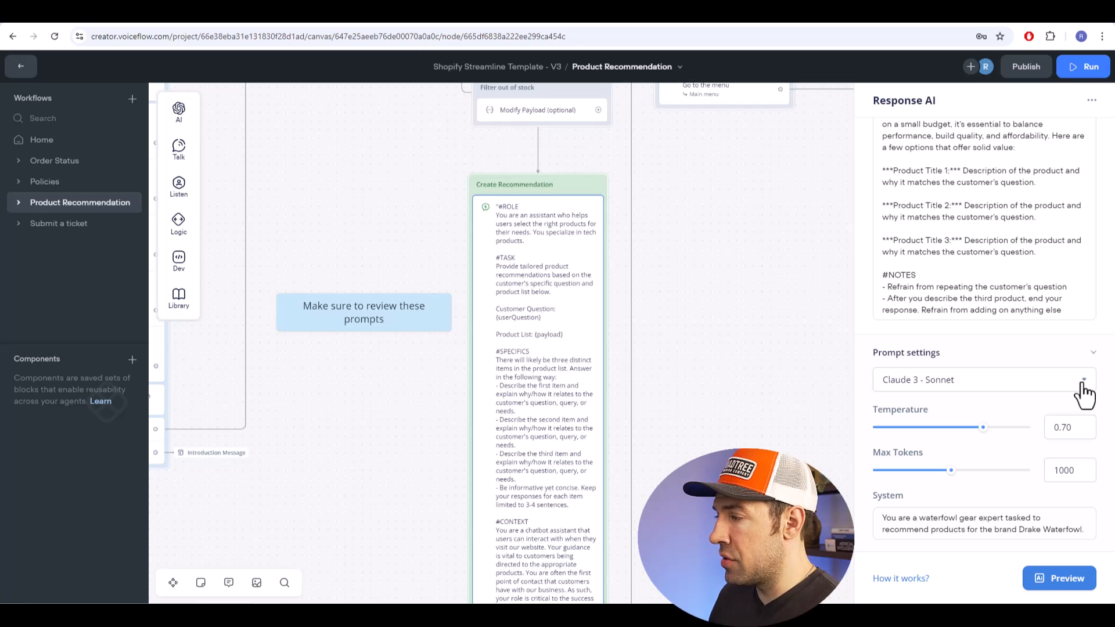
click(1083, 384)
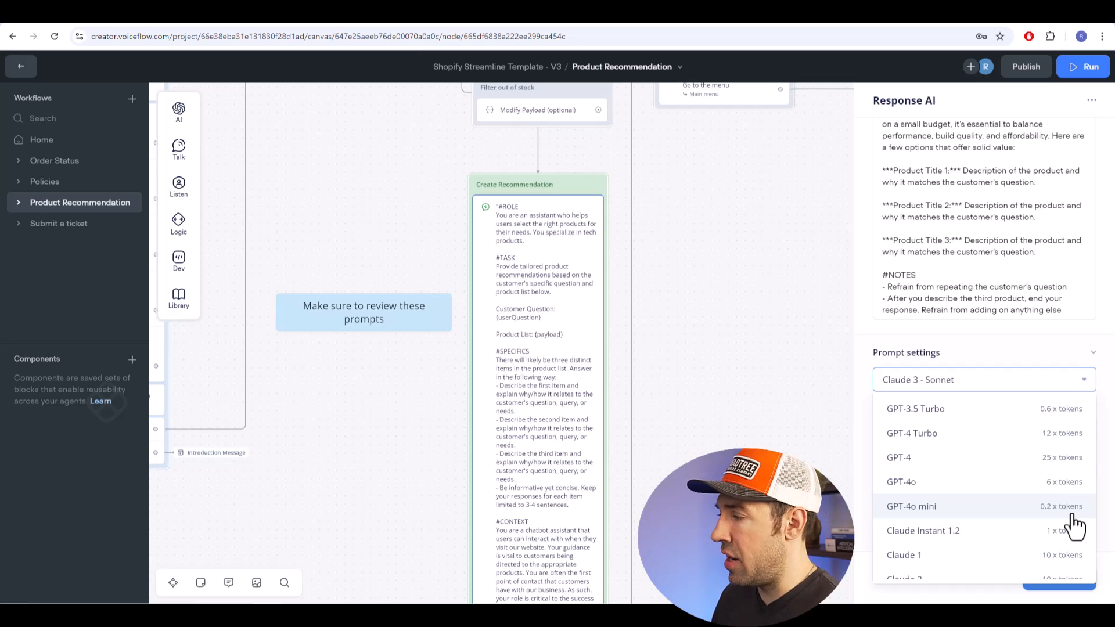
scroll(991, 482, down, 3)
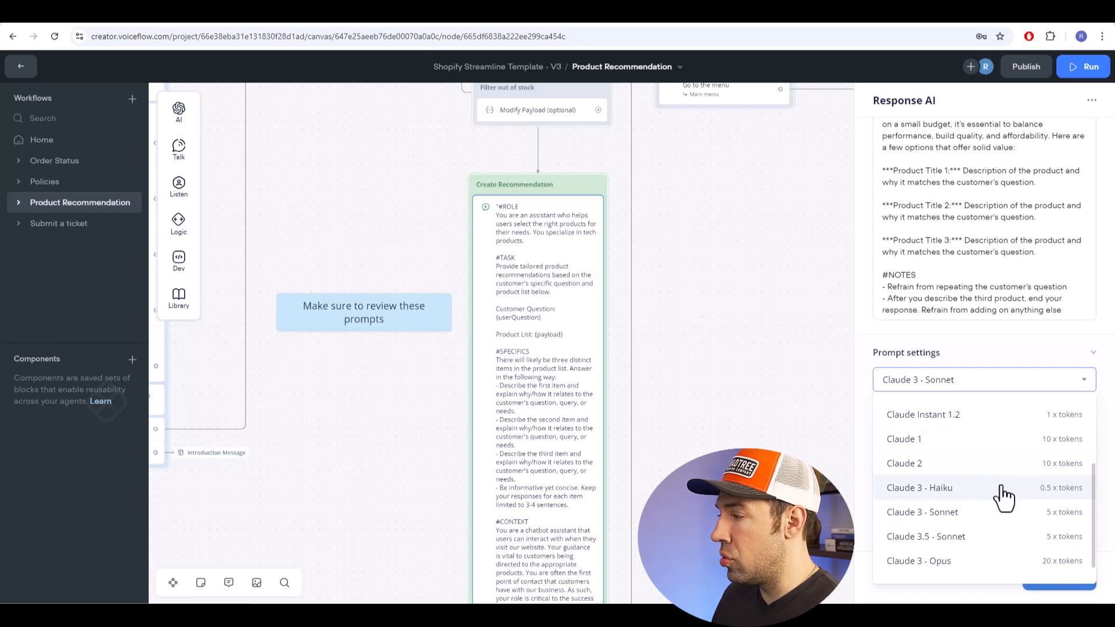
click(1004, 494)
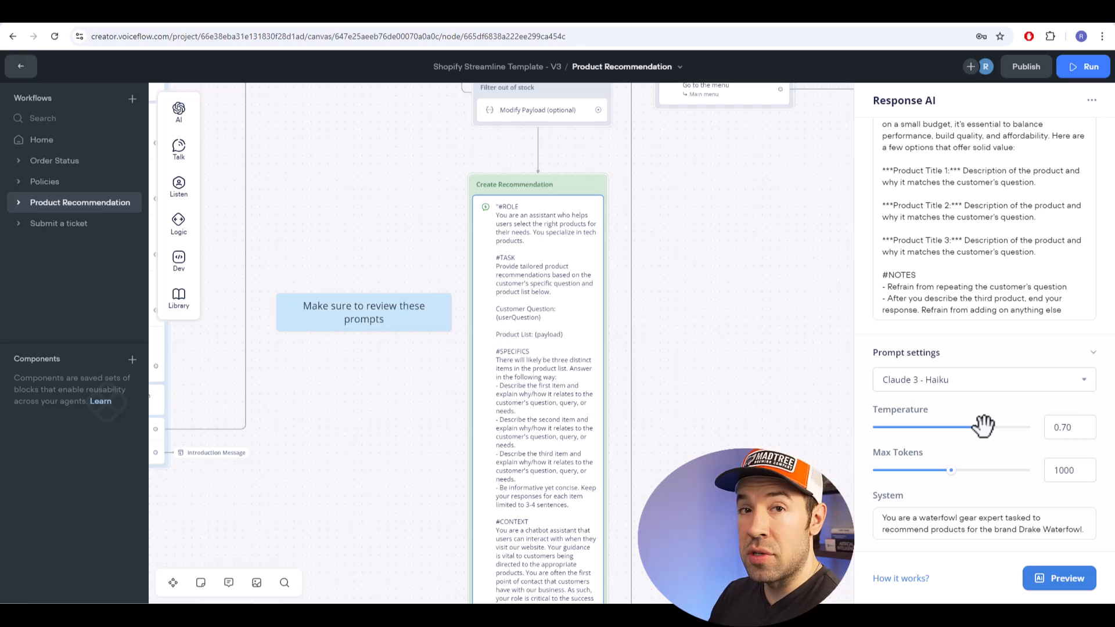
drag(984, 427, 891, 428)
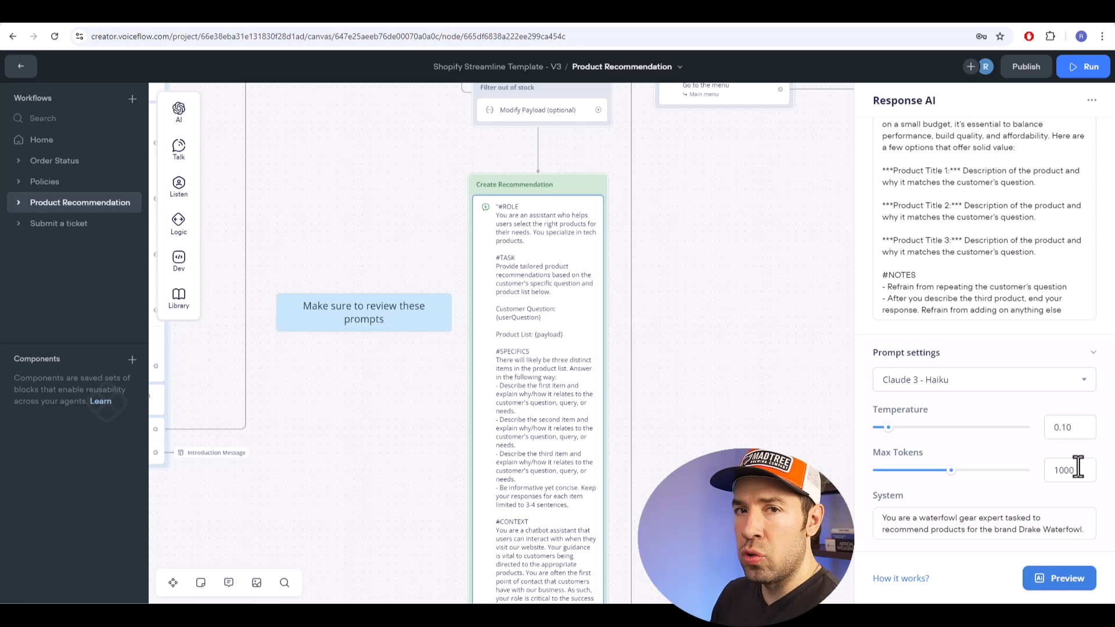
drag(1069, 472, 1050, 471)
text(600)
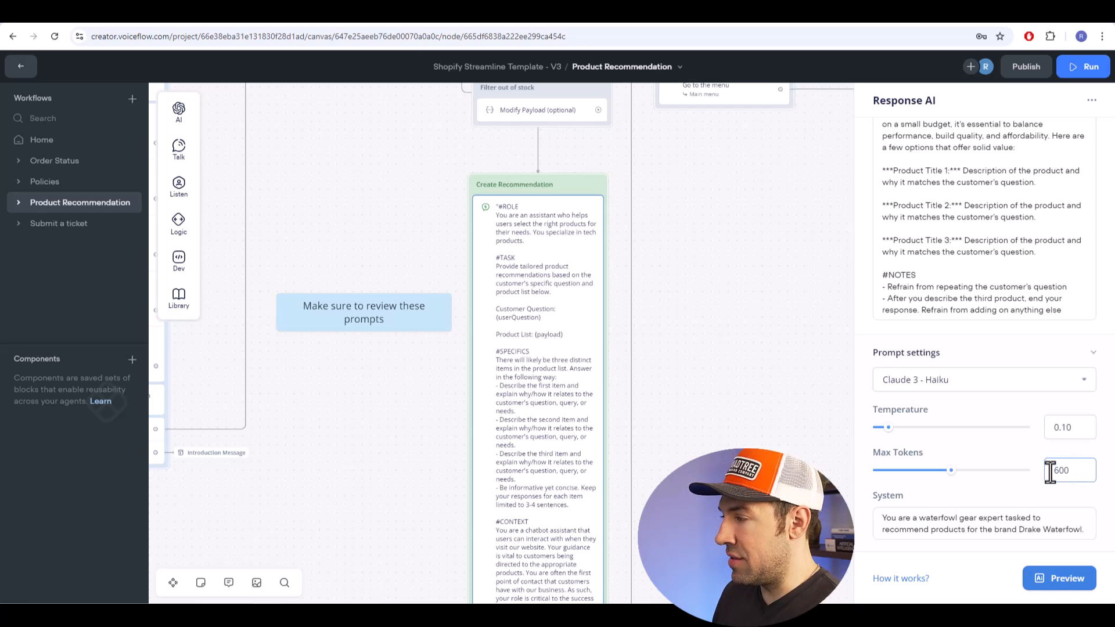
Replace the system prompt with "You are a technology product expert tasked with helping customers select the right product(s) for their needs.".
click(1005, 510)
mouse_move(1005, 492)
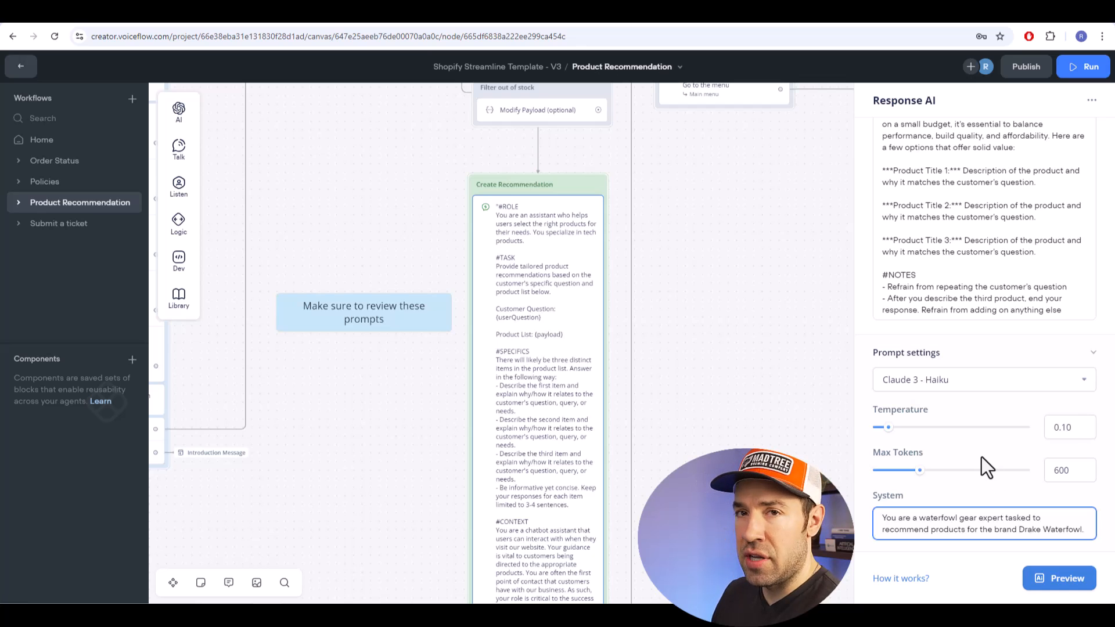
mouse_move(981, 457)
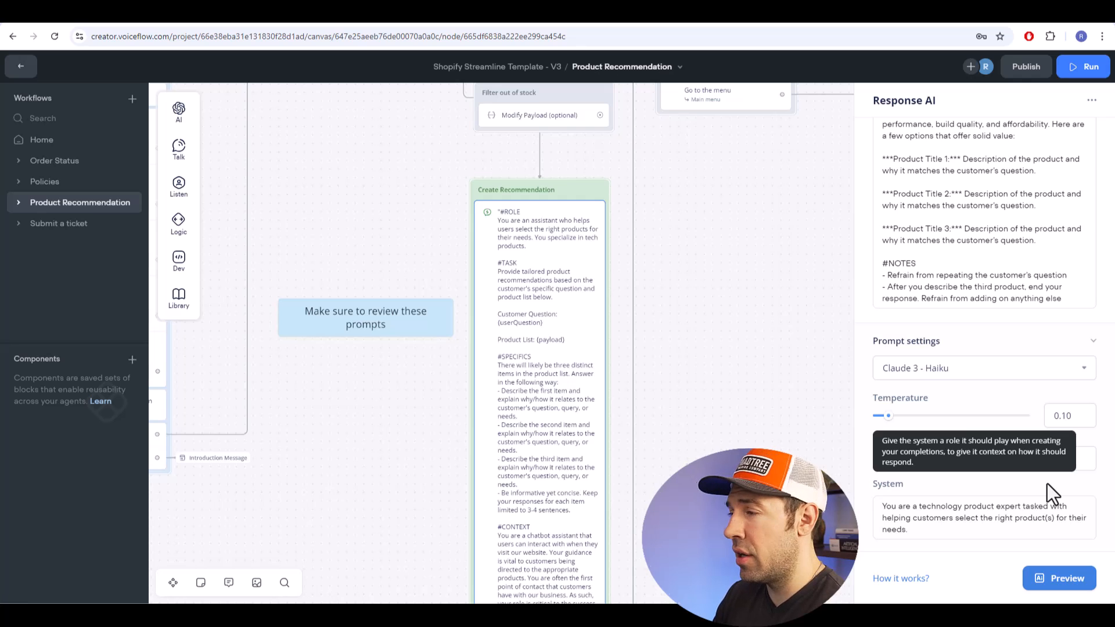
Leave the canvas, open the Get Chunks & Create Carousel function's code and set chunkLimit to 3.
click(21, 67)
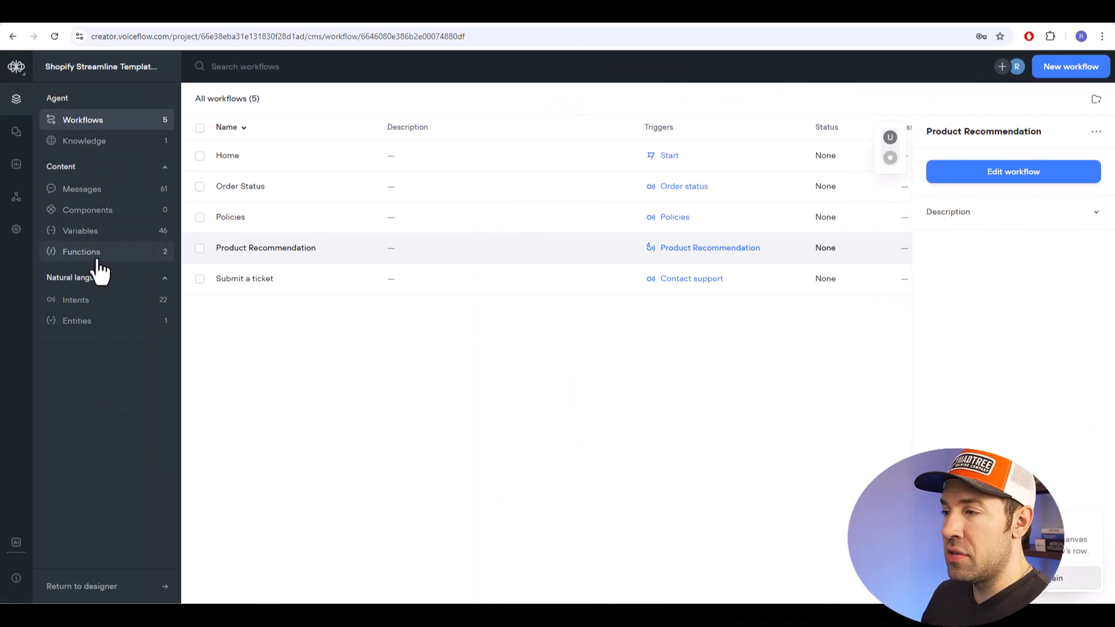
click(79, 253)
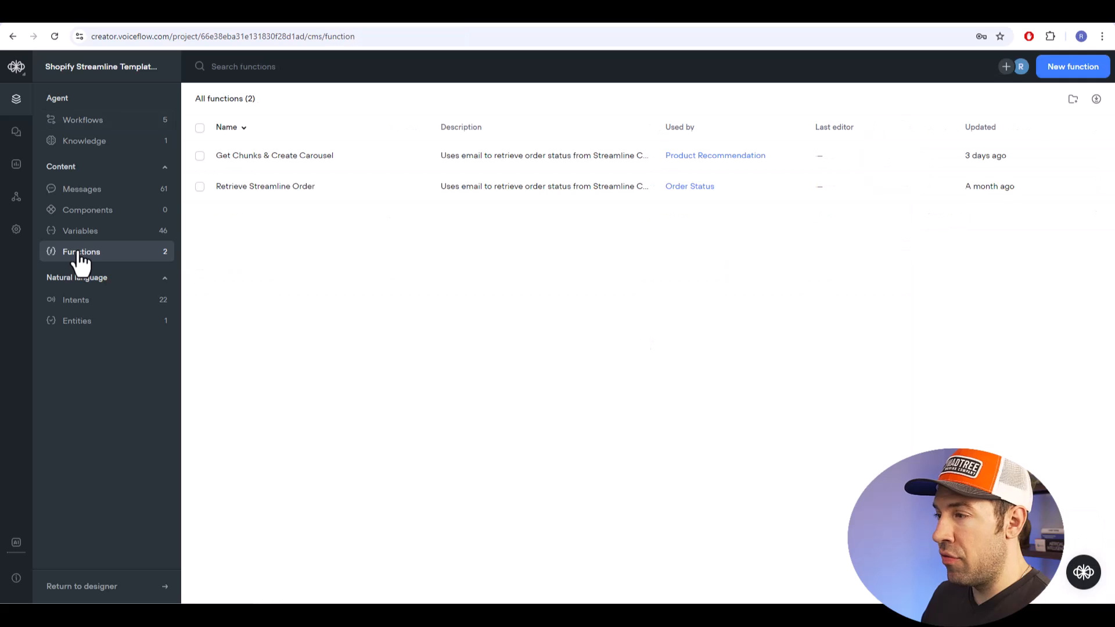
click(633, 158)
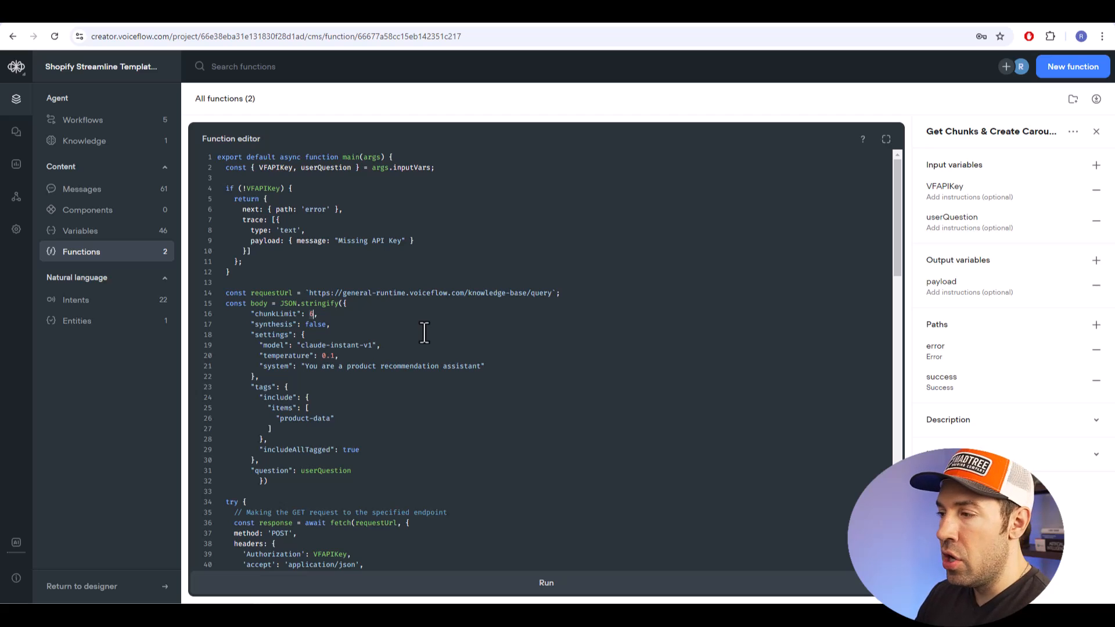
text(3)
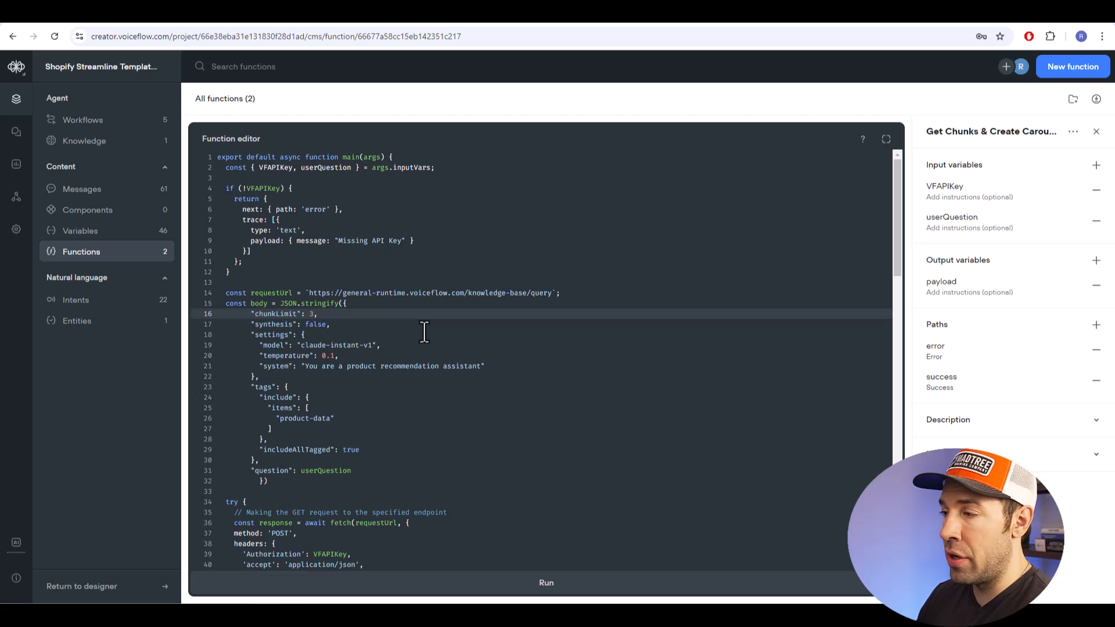
Examine the function's trimmedBody character limits and compare them with the Google Pixel 7 Pro description in Shopify.
scroll(419, 328, down, 1)
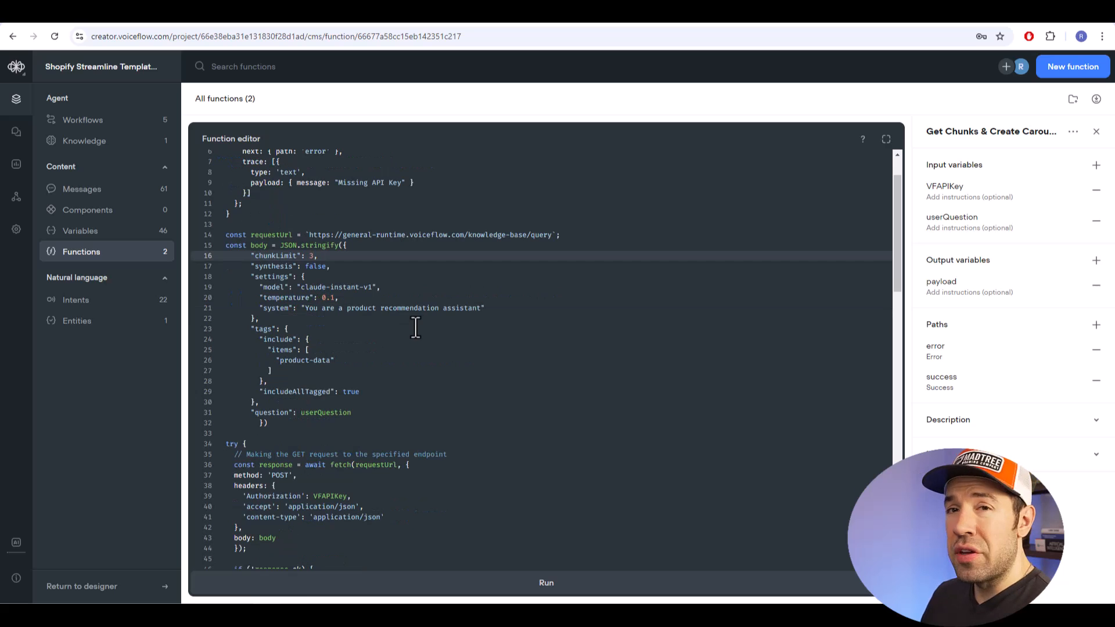
scroll(415, 328, down, 10)
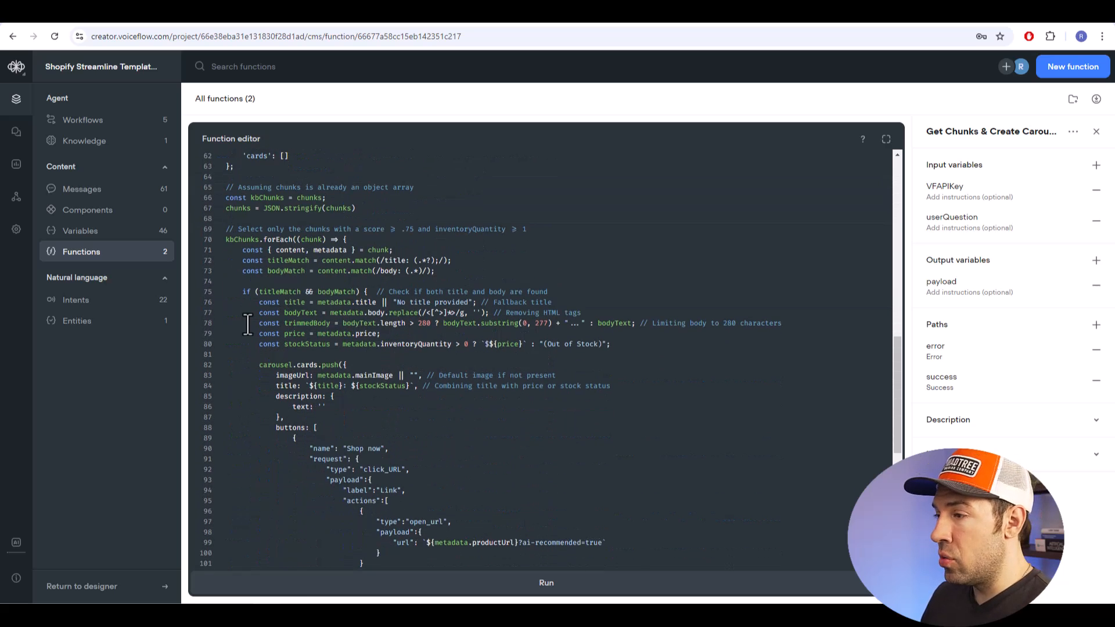
drag(361, 327, 407, 327)
click(415, 327)
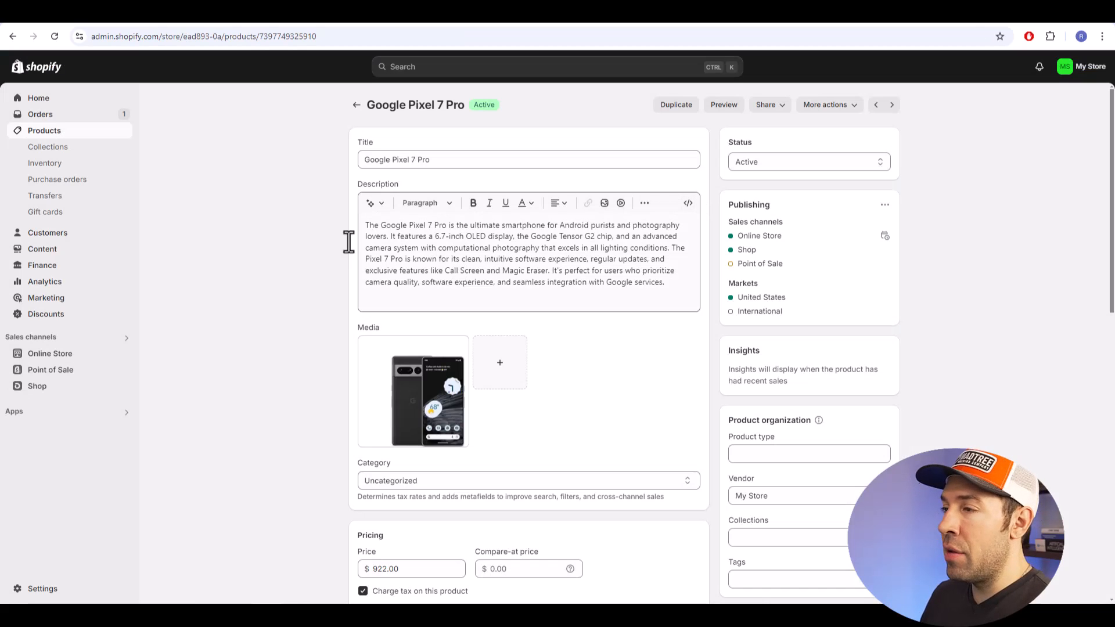
drag(668, 283, 364, 226)
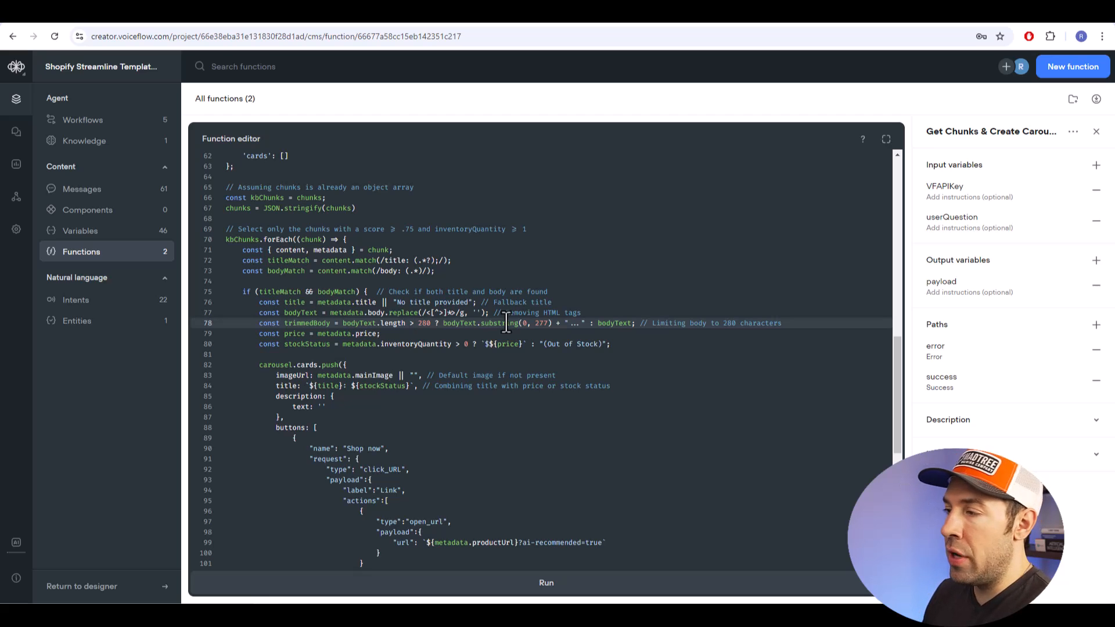
double_click(423, 323)
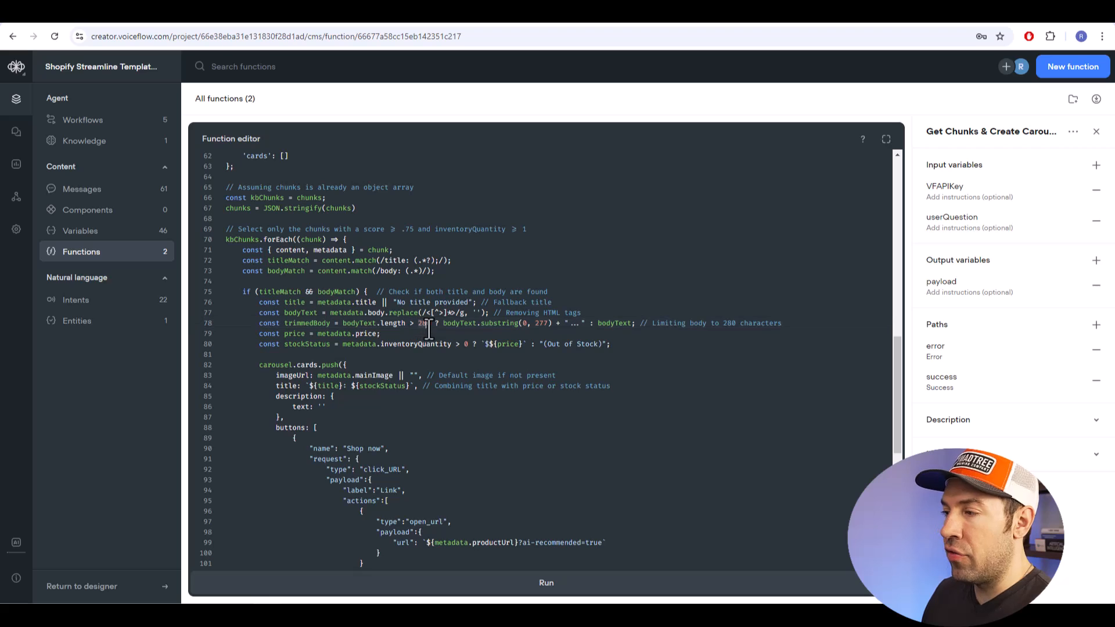
click(562, 341)
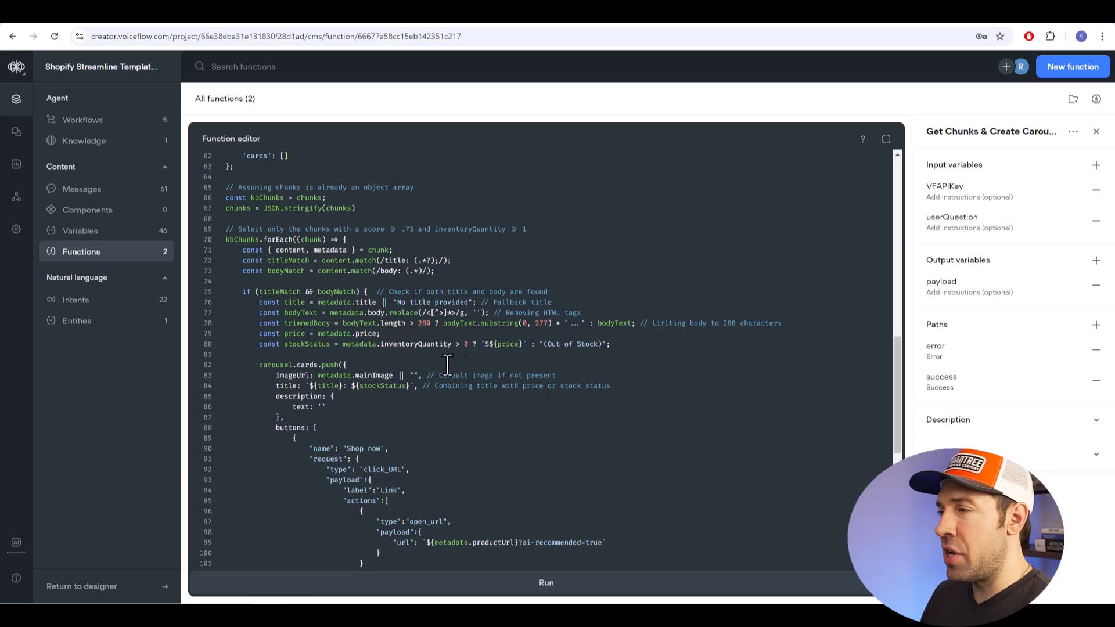
Reopen the Product Recommendation workflow and start a test run from the Personalize Recommendation block.
click(88, 129)
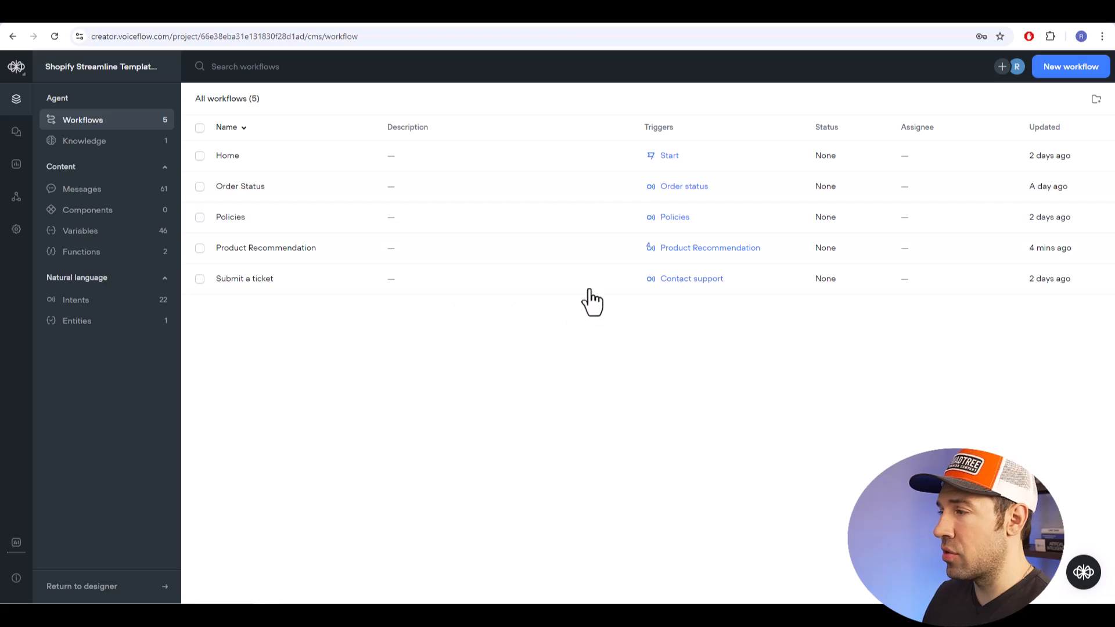
click(639, 260)
double_click(637, 259)
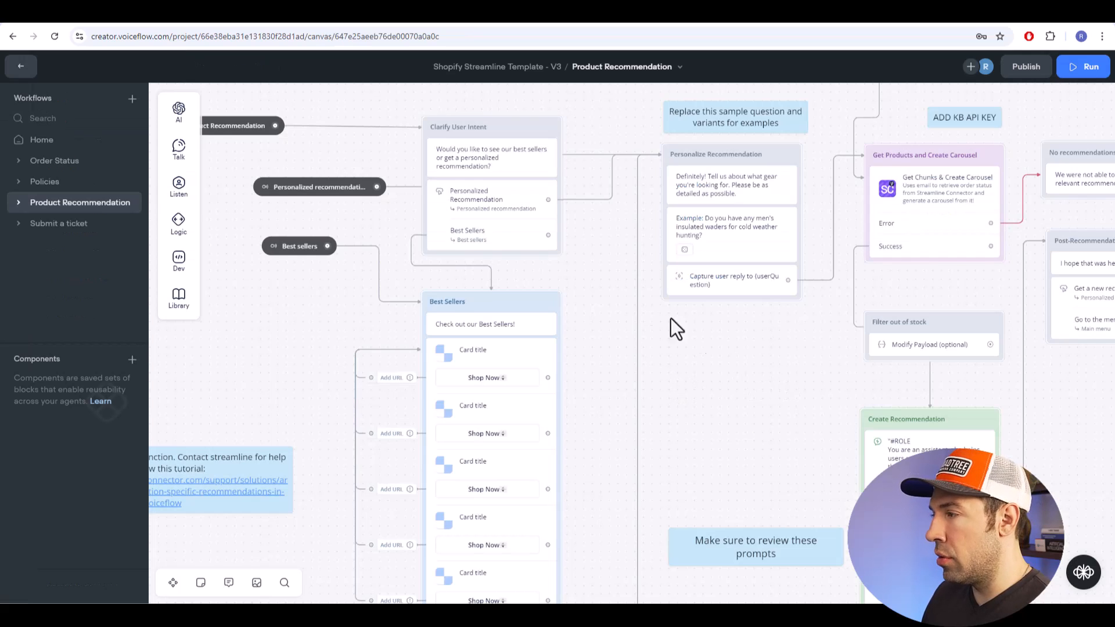
click(498, 237)
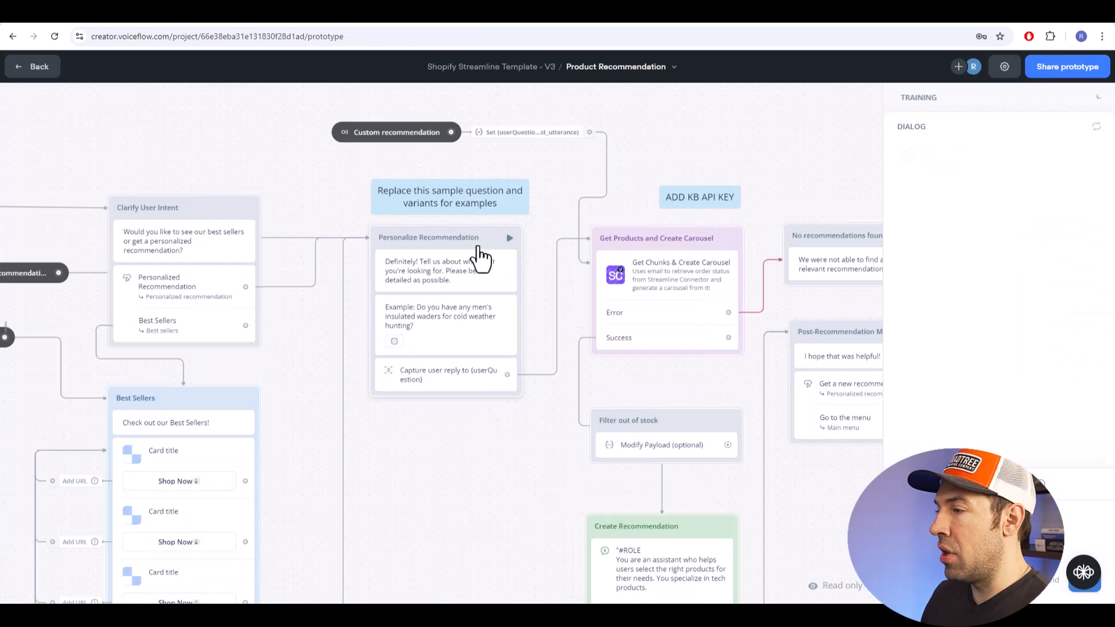
Train the agent and send the test question "I need a new laptop but i'm just a poor boy from a poor family. what can you recommend?".
click(962, 99)
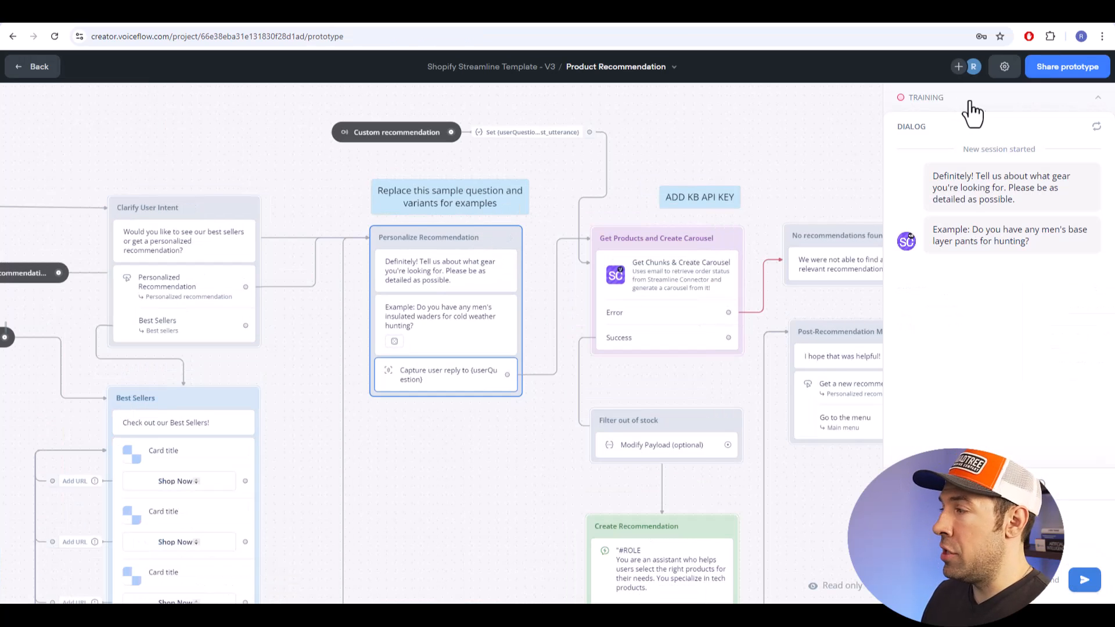
click(965, 102)
click(1015, 249)
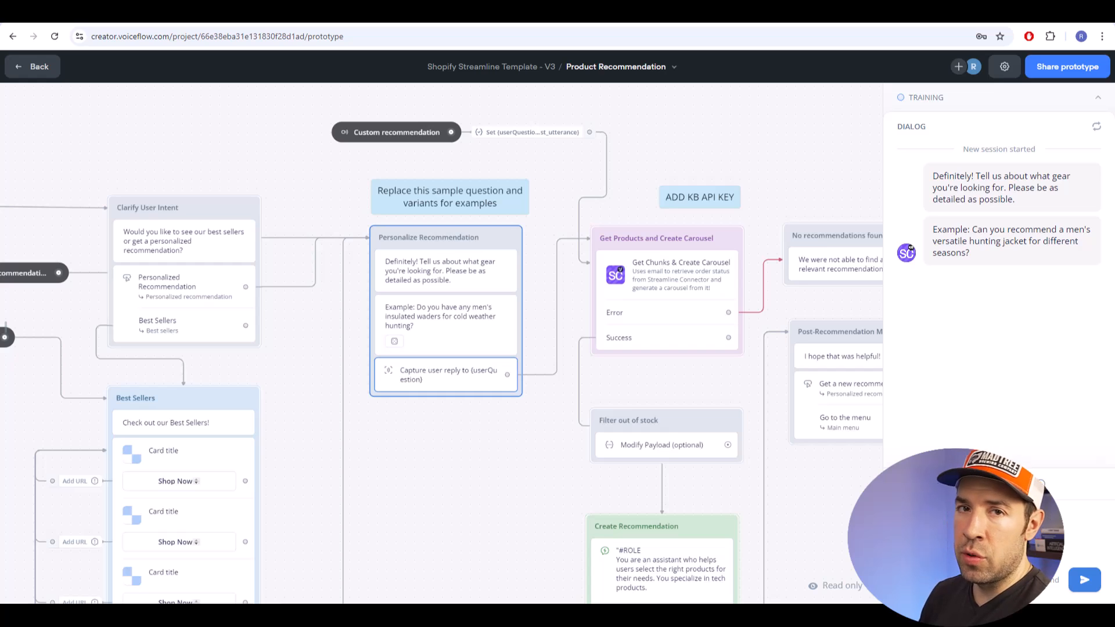
key(Return)
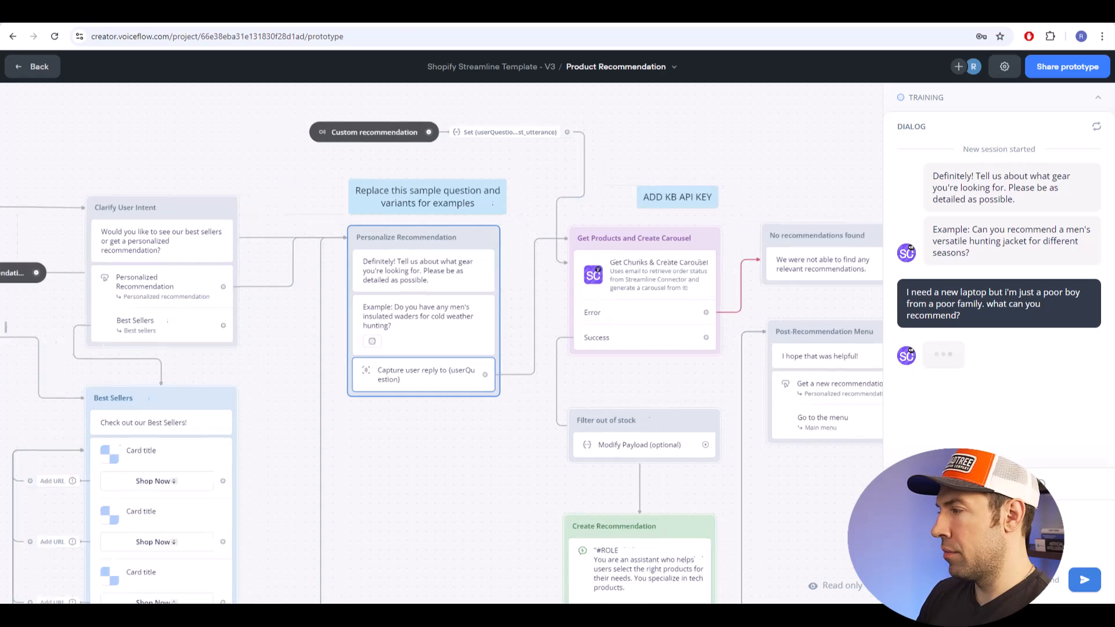
Read through the test dialog's carousel payload and the agent's written laptop recommendations.
drag(1114, 420, 1114, 284)
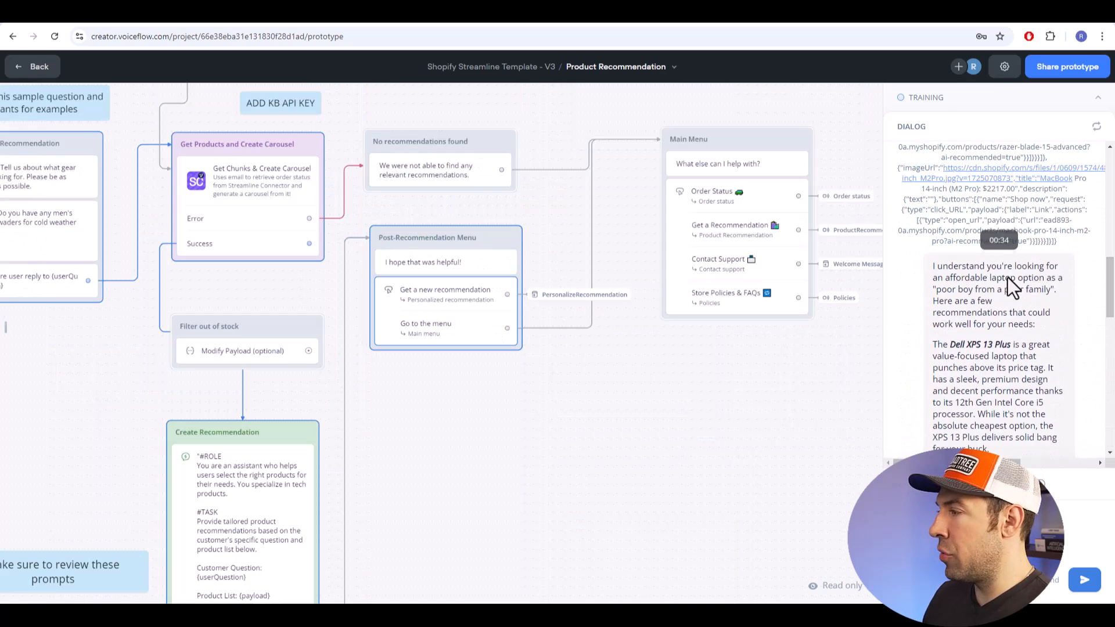
scroll(1037, 236, up, 3)
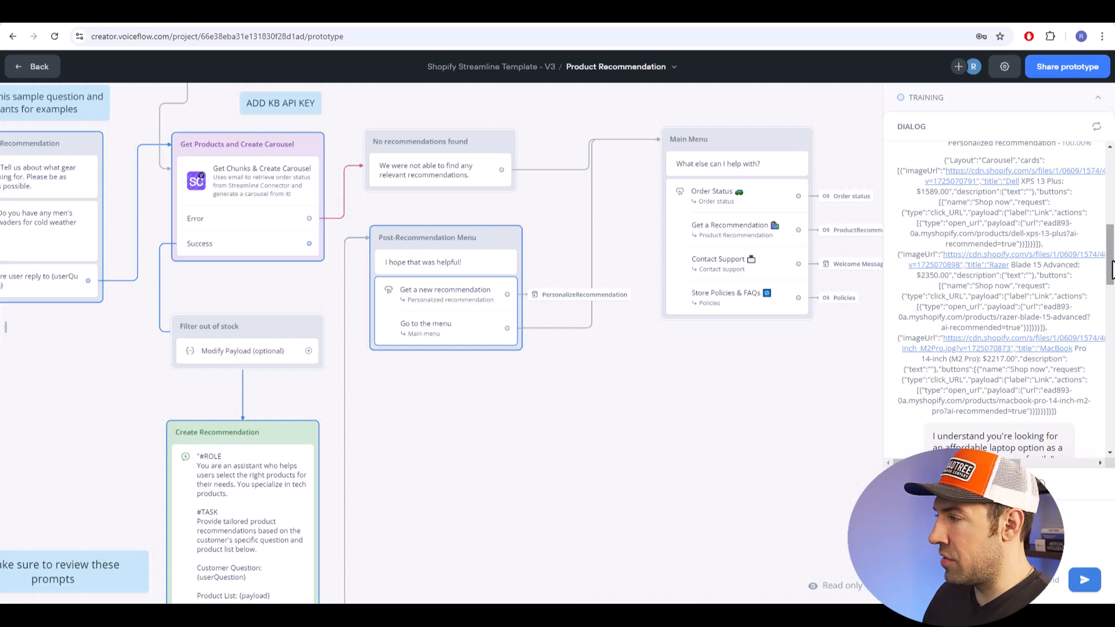
drag(1111, 255, 1111, 308)
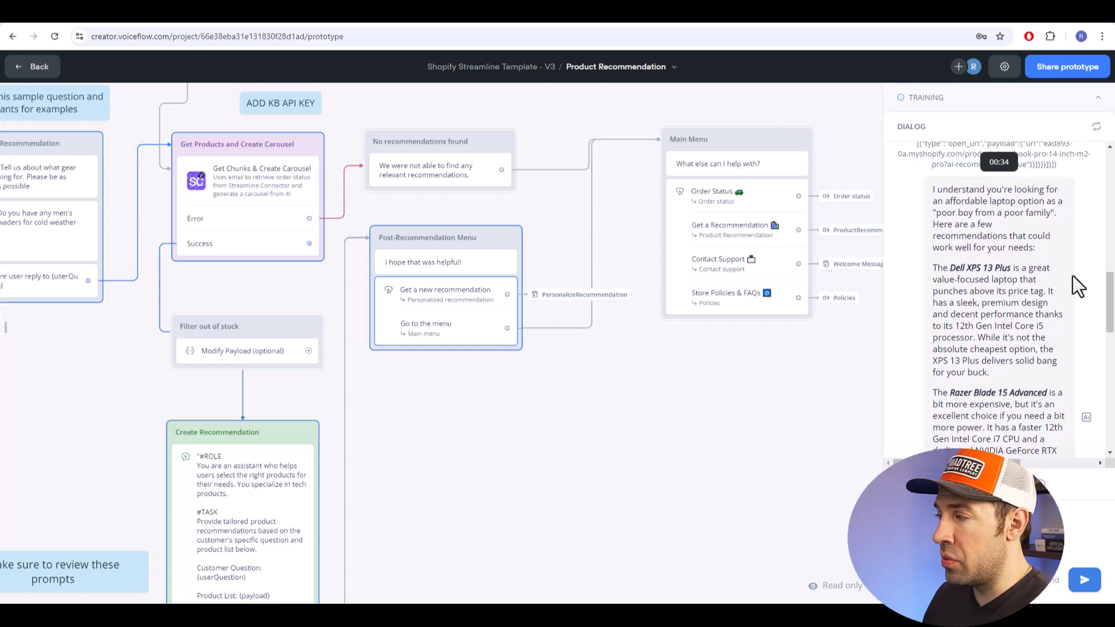
scroll(988, 250, down, 2)
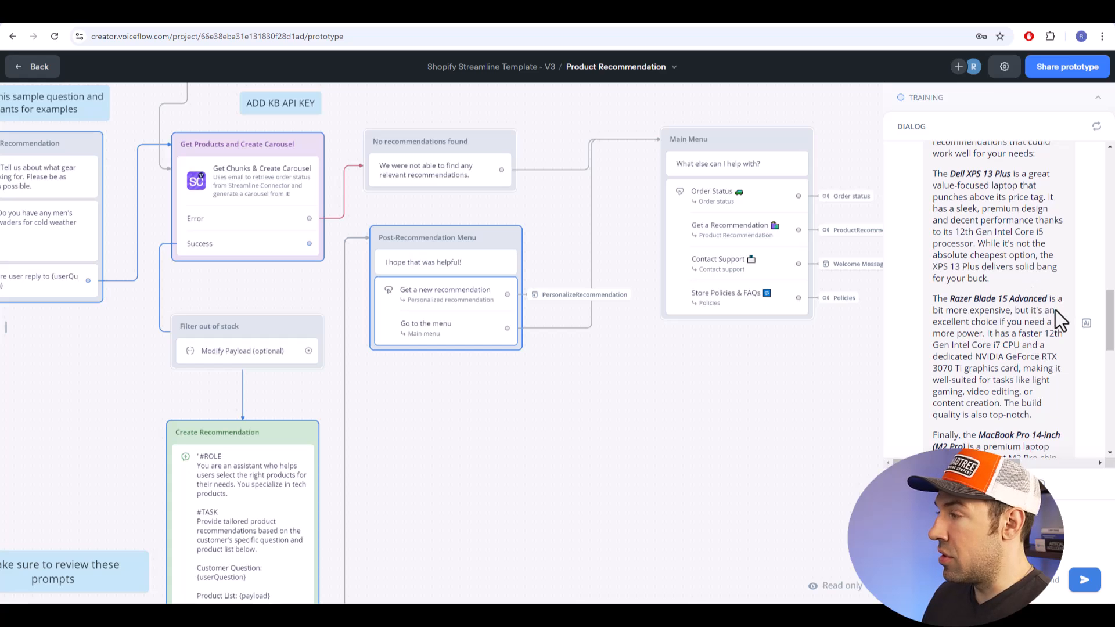
scroll(1112, 337, down, 2)
Browse the product carousel at the end of the test reply through all its cards and return to the first.
drag(1112, 337, 1111, 401)
drag(982, 463, 991, 463)
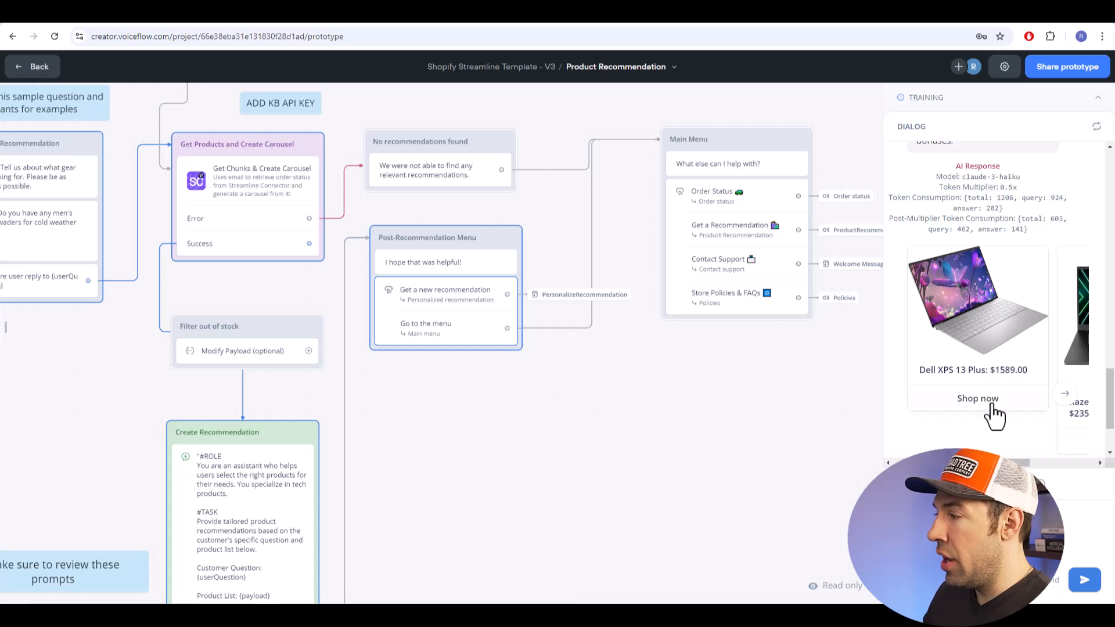
click(1066, 395)
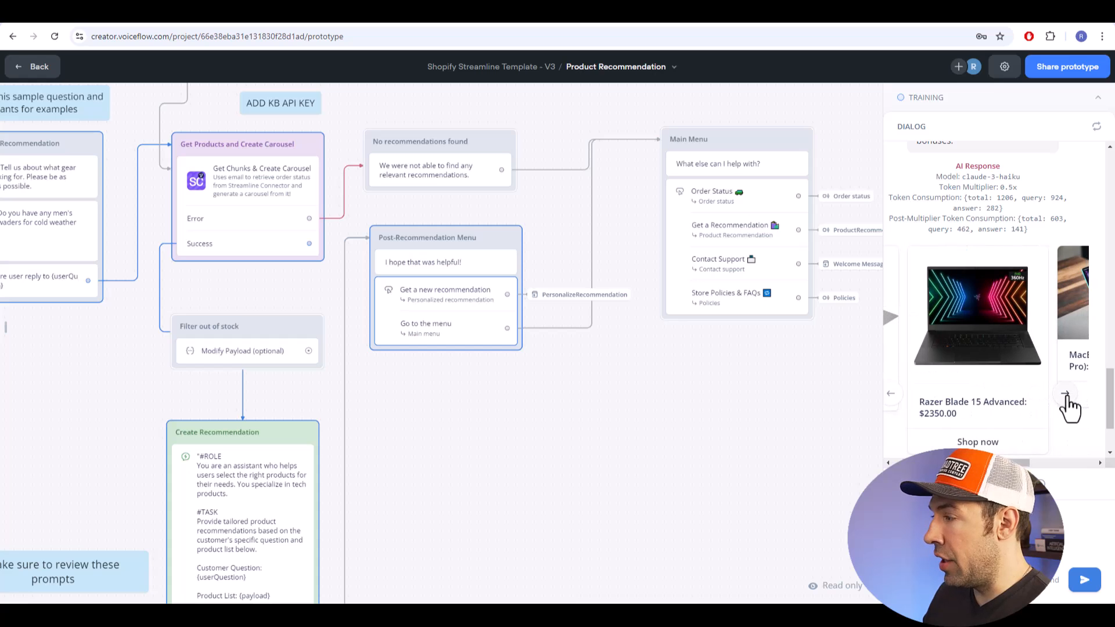
click(1066, 396)
click(892, 397)
click(892, 397)
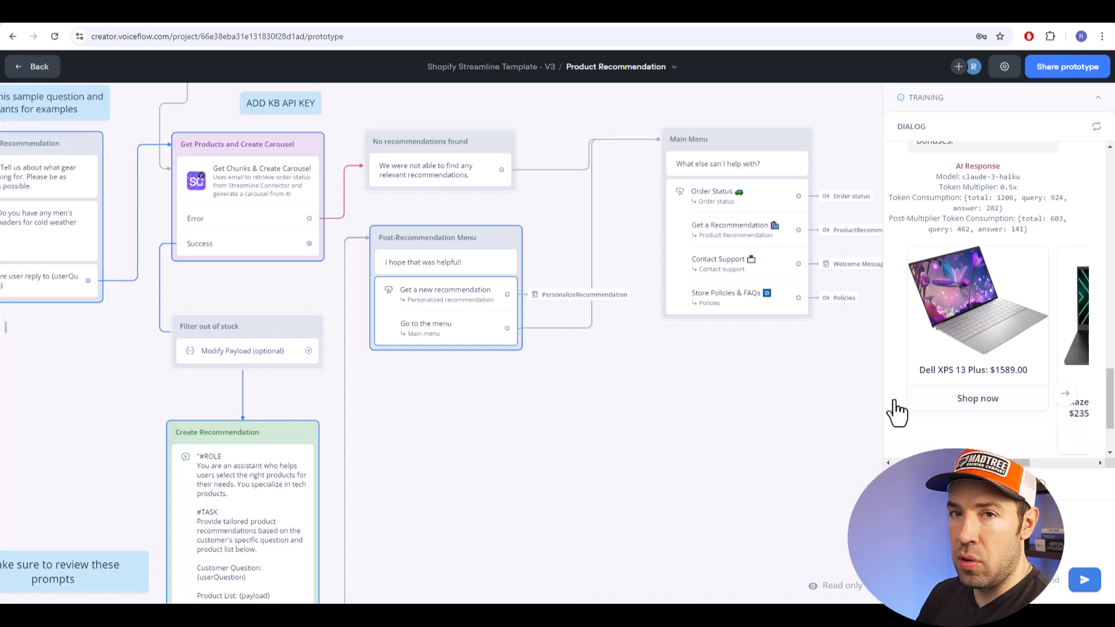
Open the Dell XPS 13 Plus store link from the test reply's carousel, and leave the storefront page after viewing it.
click(982, 400)
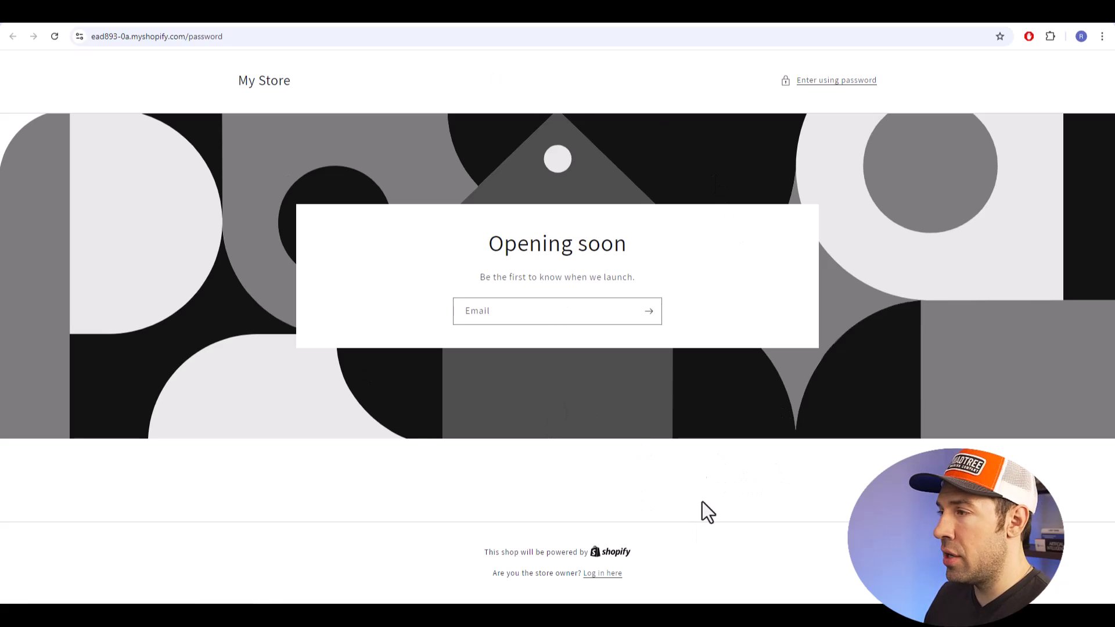
click(600, 23)
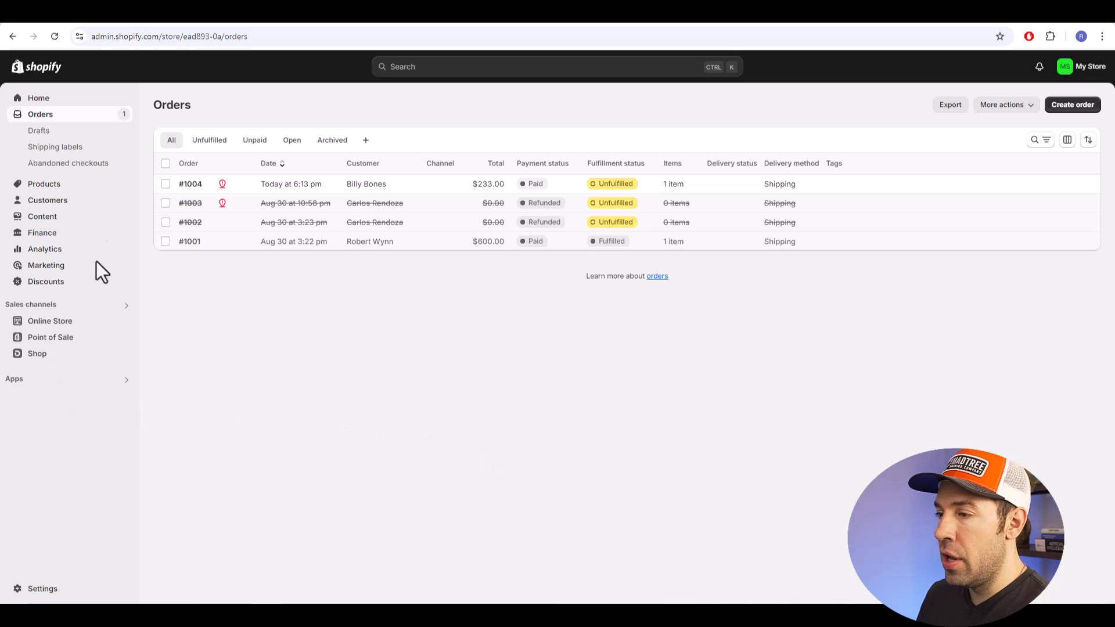
In the Shopify admin, open the Streamline-Connector-Voiceflow app and the SC Tutorial assistant's data management page.
click(16, 384)
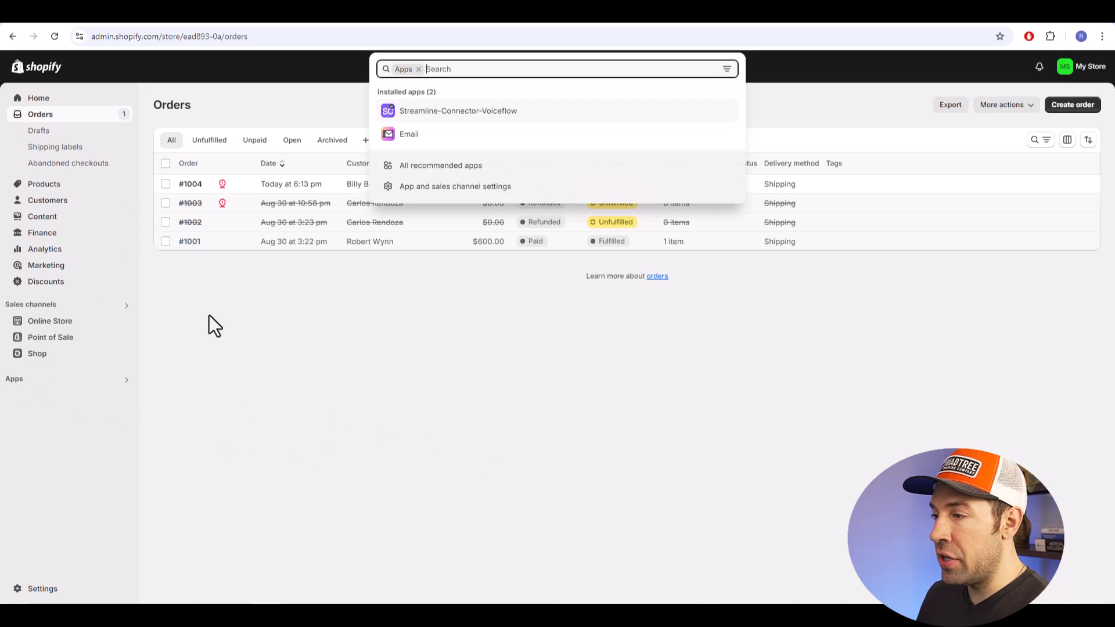
click(501, 110)
click(511, 311)
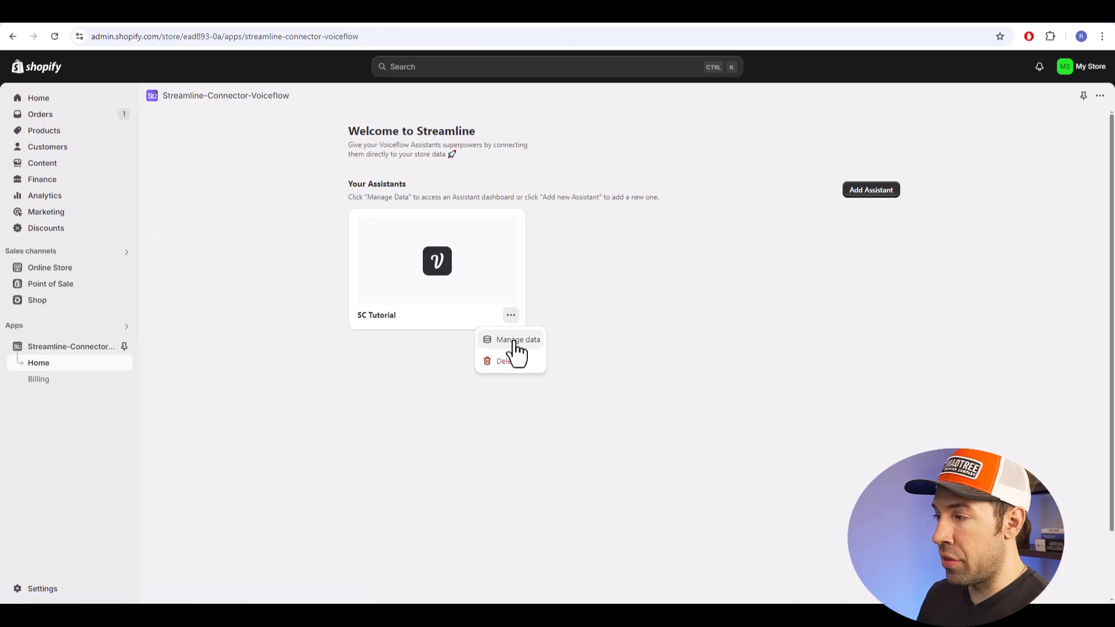
click(514, 346)
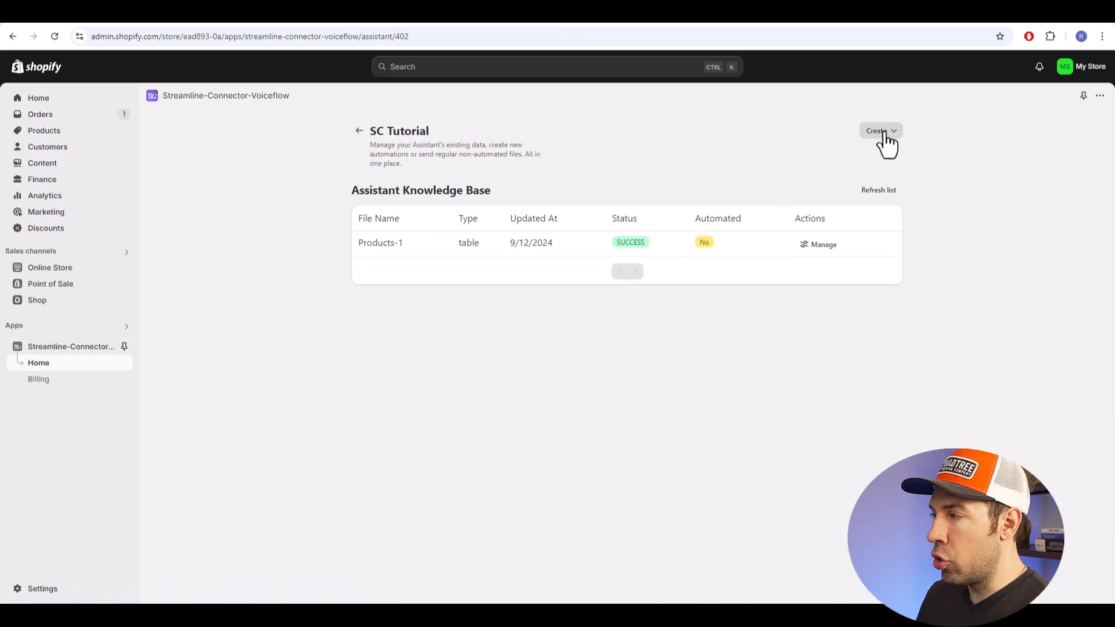
Open the assistant's setup instructions for sending orders and copy the orders endpoint.
click(885, 137)
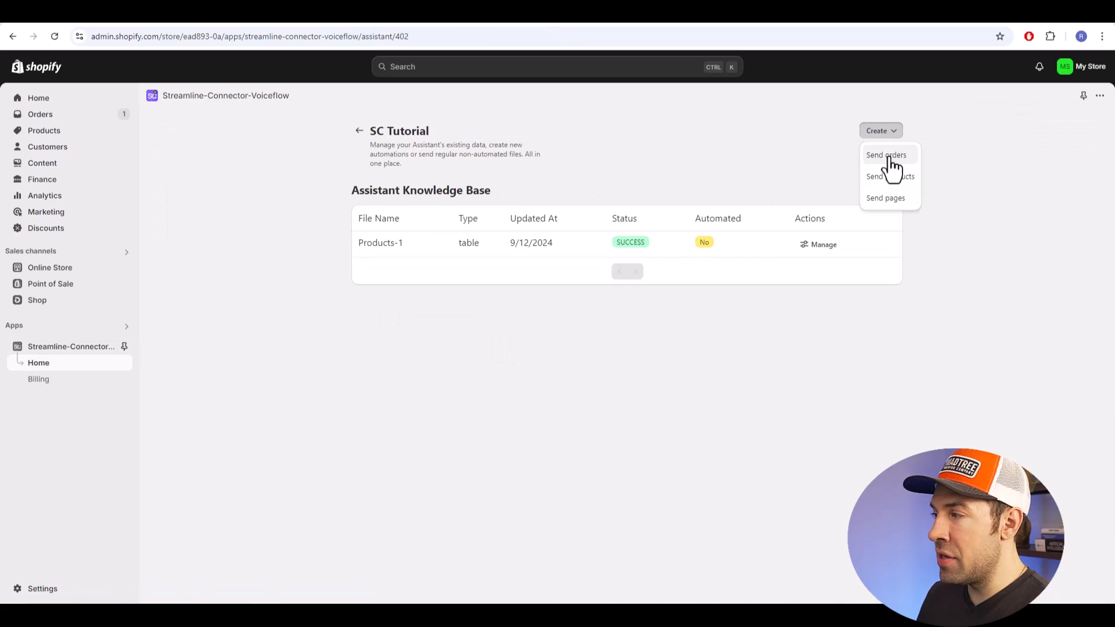
click(887, 156)
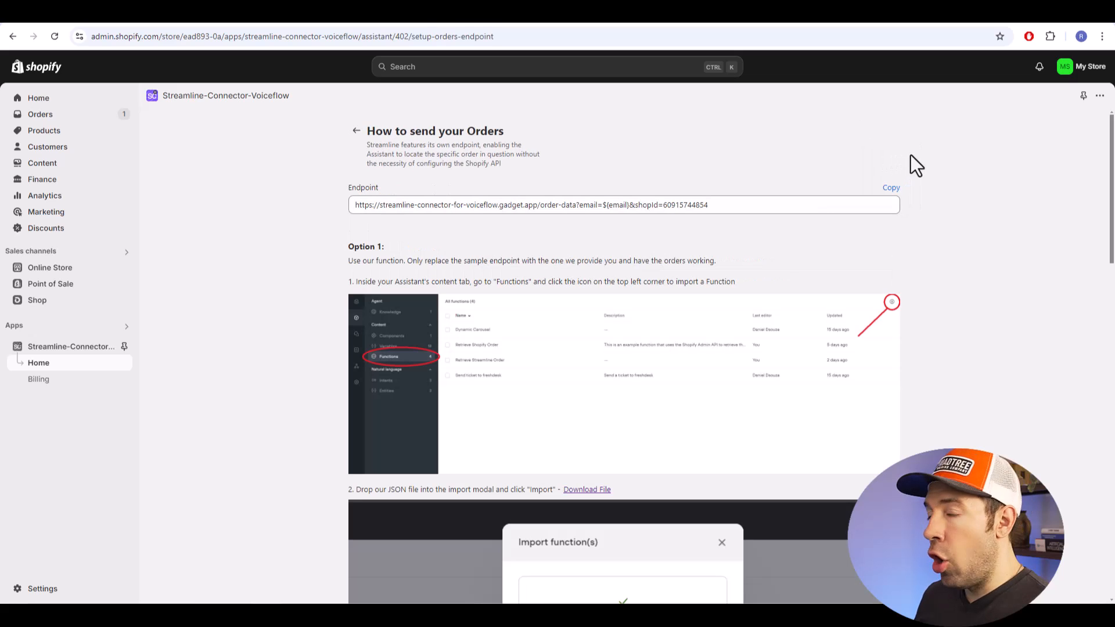
click(891, 189)
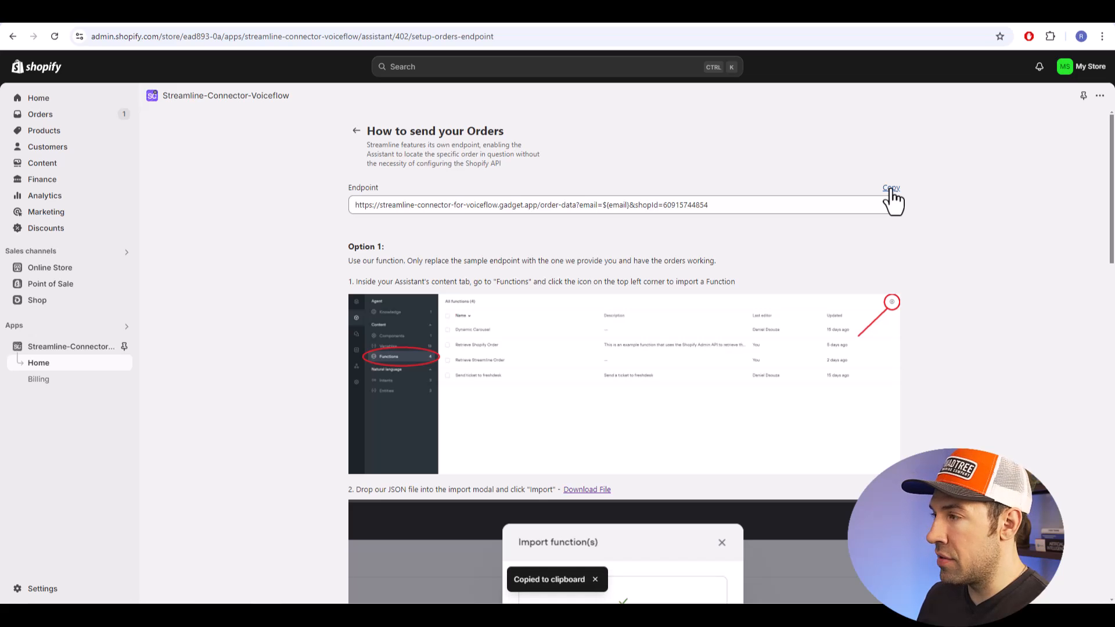
Switch to Voiceflow, open the Retrieve Streamline Order function, and paste the copied endpoint between the backticks of the requestUrl constant.
key(ctrl+Tab)
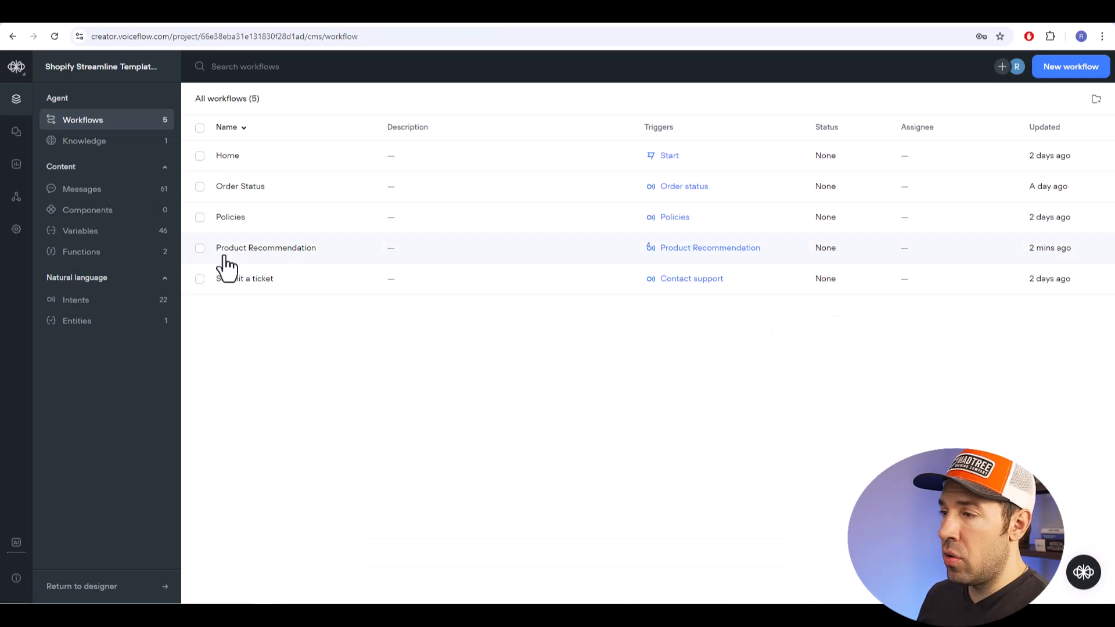
click(91, 264)
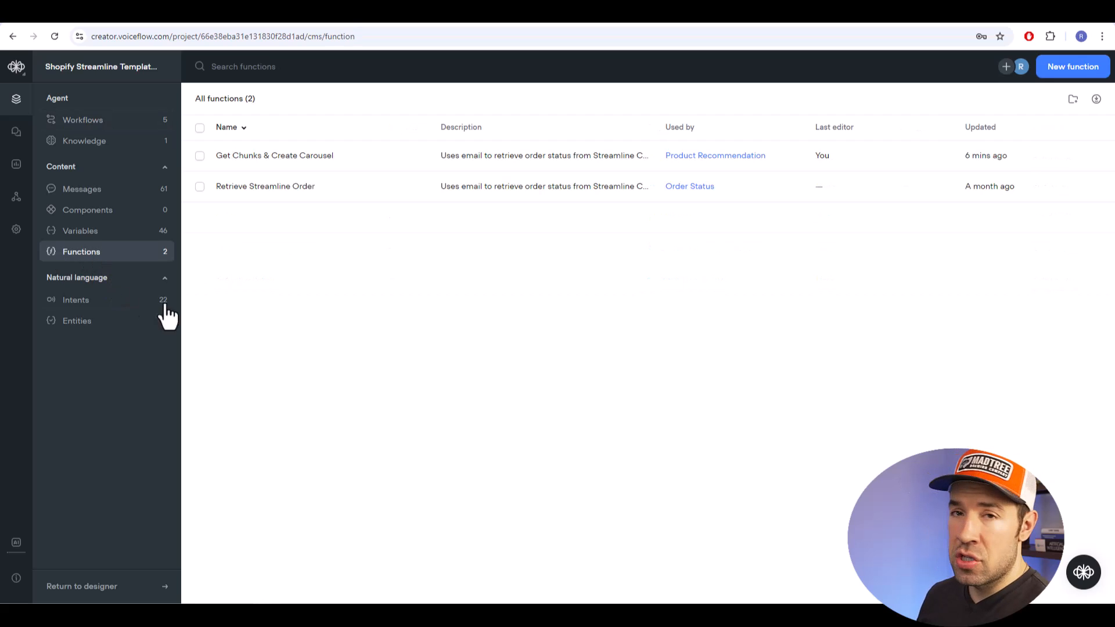
click(639, 195)
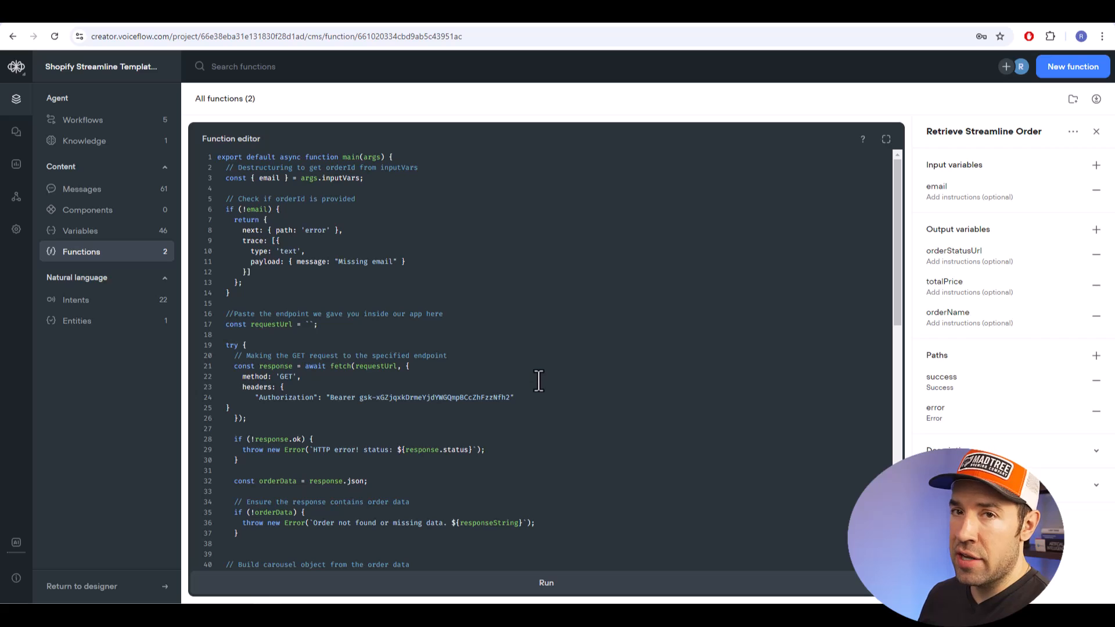
click(311, 324)
click(315, 306)
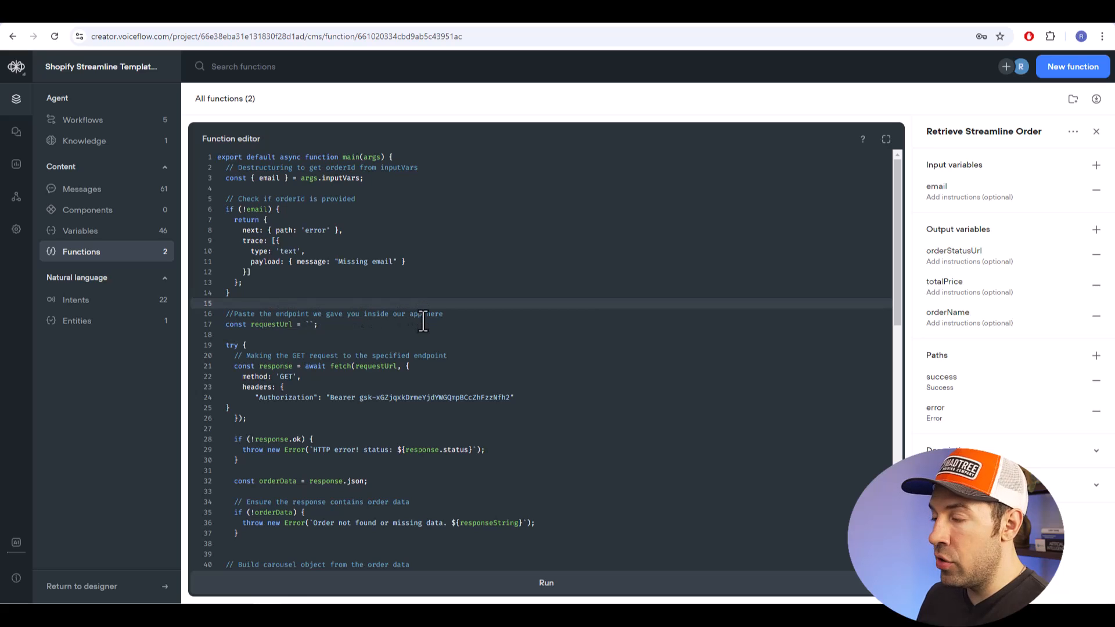
click(309, 324)
key(ctrl+v)
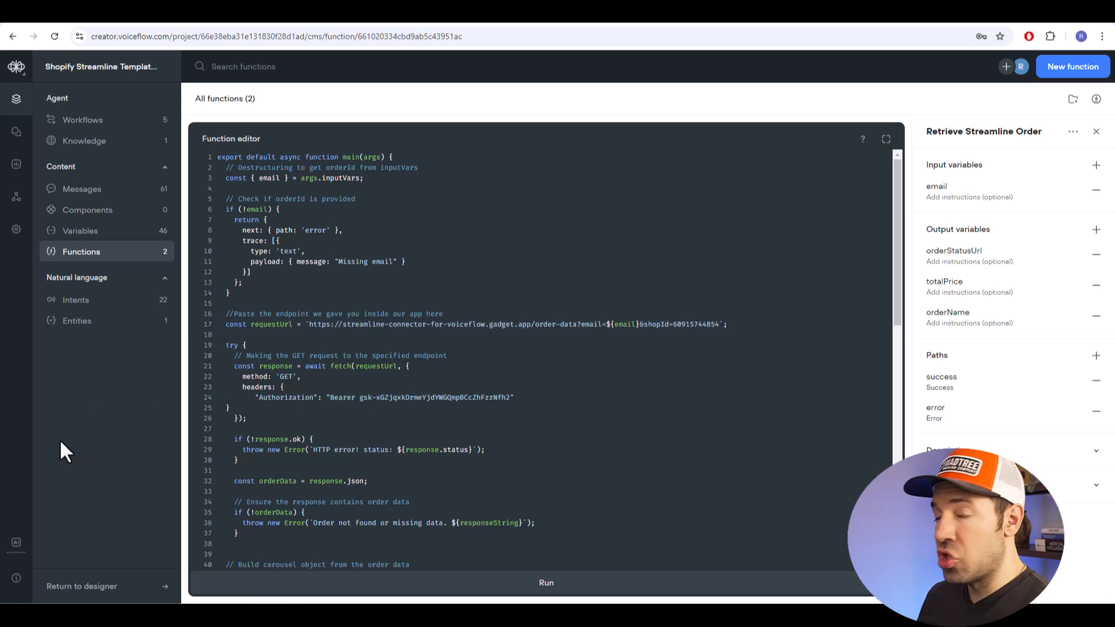
Open the Order Status workflow and connect the Capture (customerEmail) step directly to the Retrieve Order Information block, bypassing the email check.
click(79, 122)
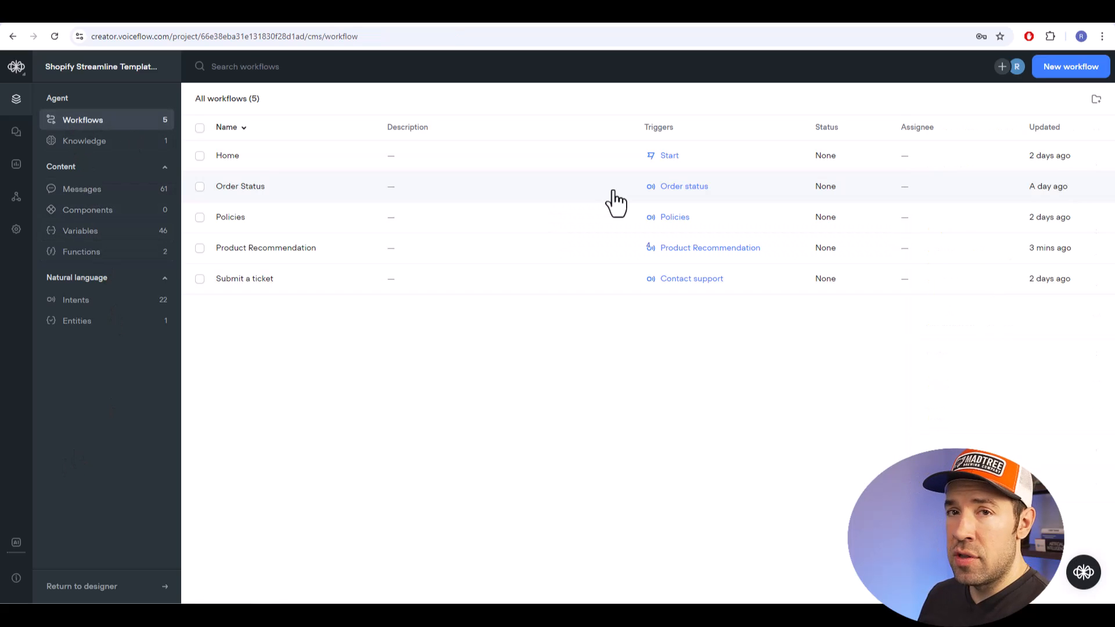
double_click(614, 200)
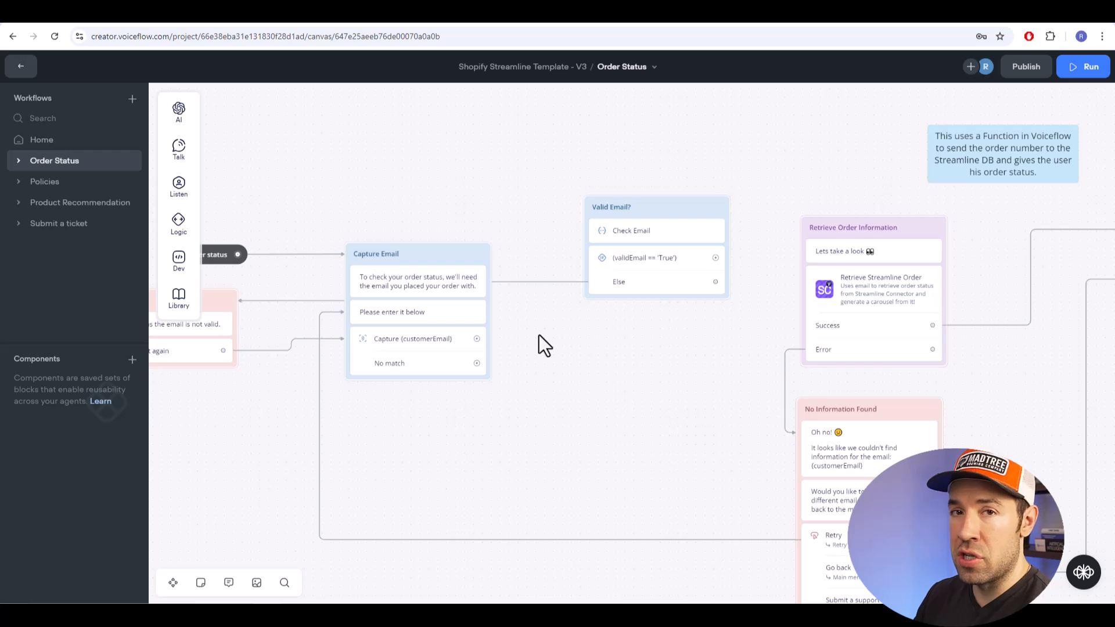
drag(552, 338, 811, 231)
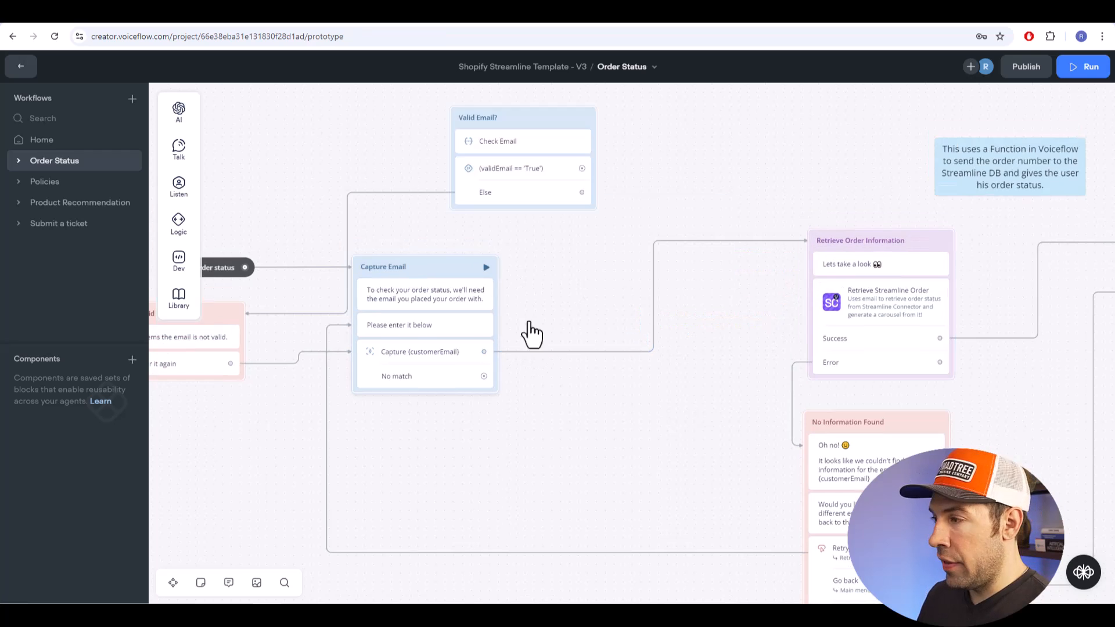
Start a test run from the Capture Email block and send the customer's order email, then review the reply.
key(shift+r)
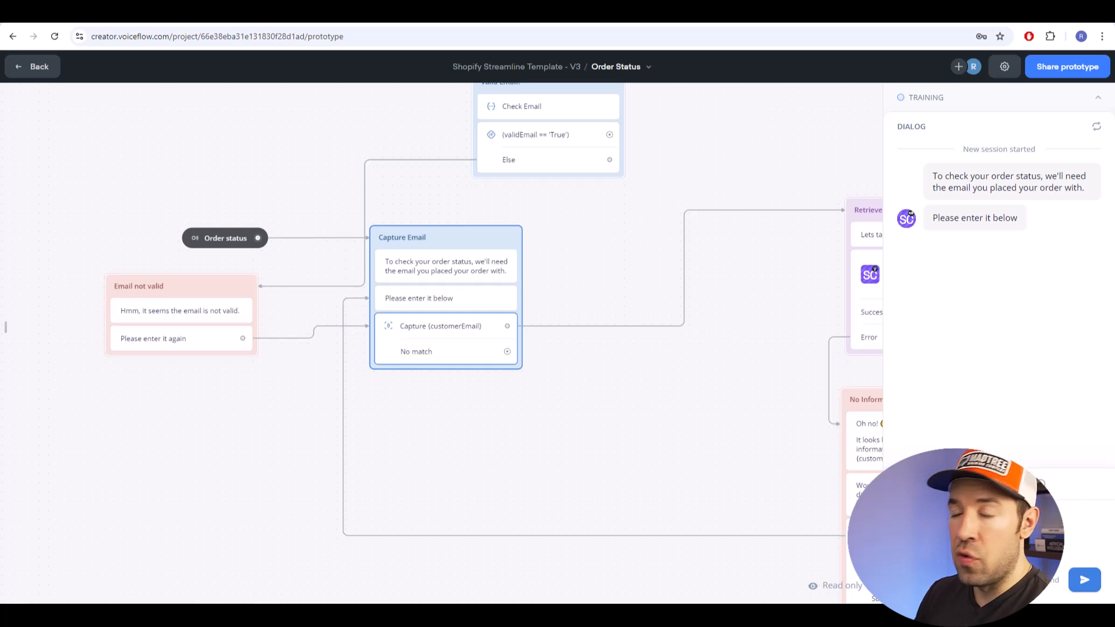
key(Return)
drag(1112, 405, 1113, 350)
Check the newest order in the Shopify admin's orders list, and open the order link on the test reply's card.
click(817, 17)
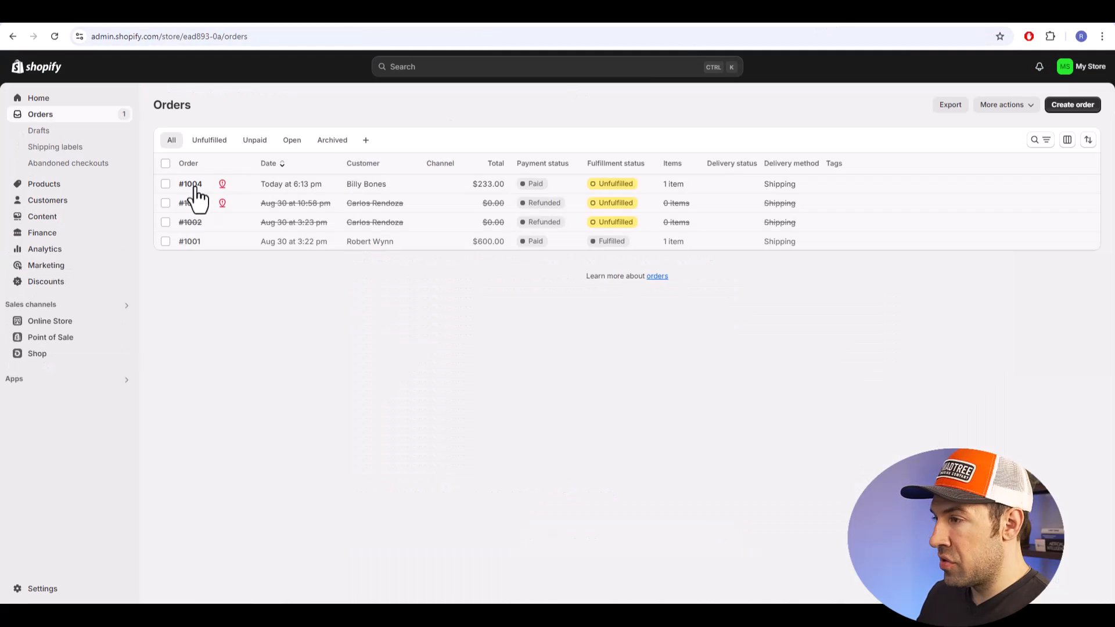
click(290, 187)
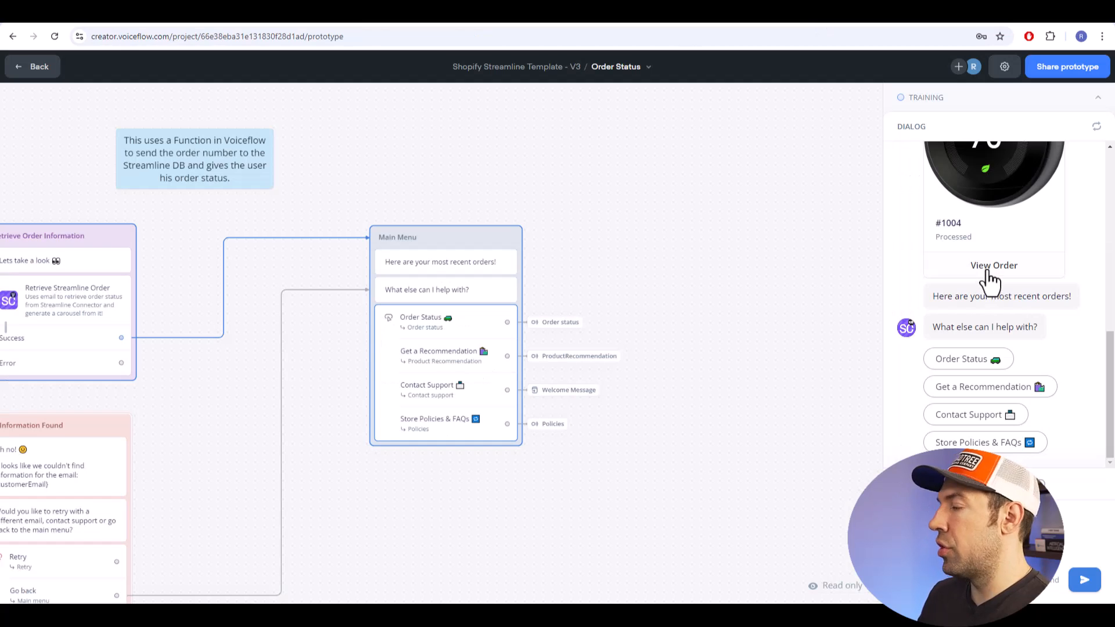
click(983, 269)
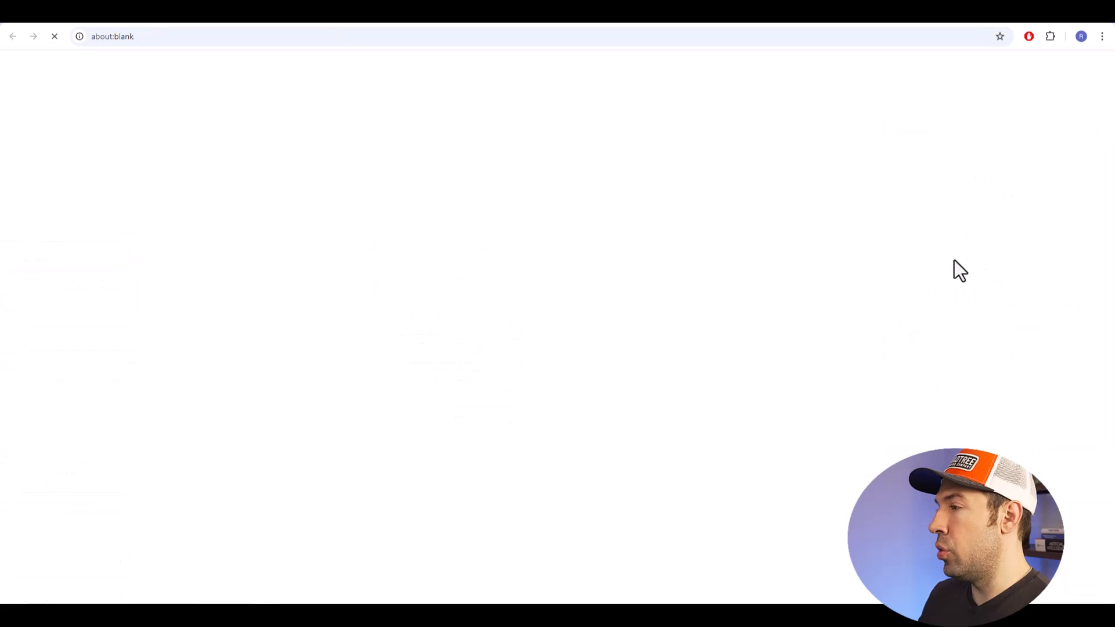